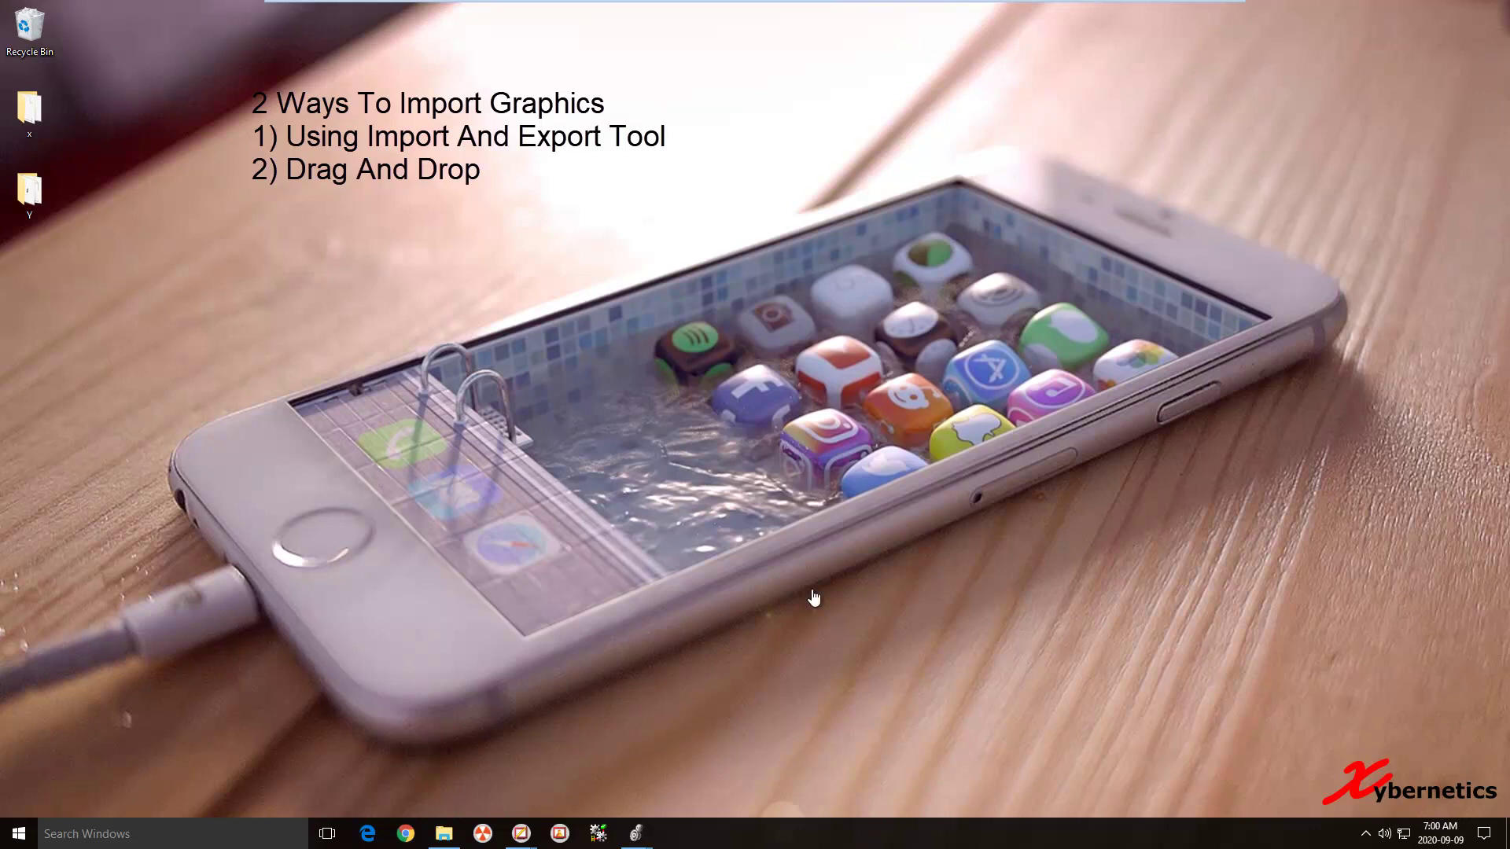
Step: Bring the first FactoryTalk View Studio project window to the front from the taskbar
click(520, 835)
click(472, 773)
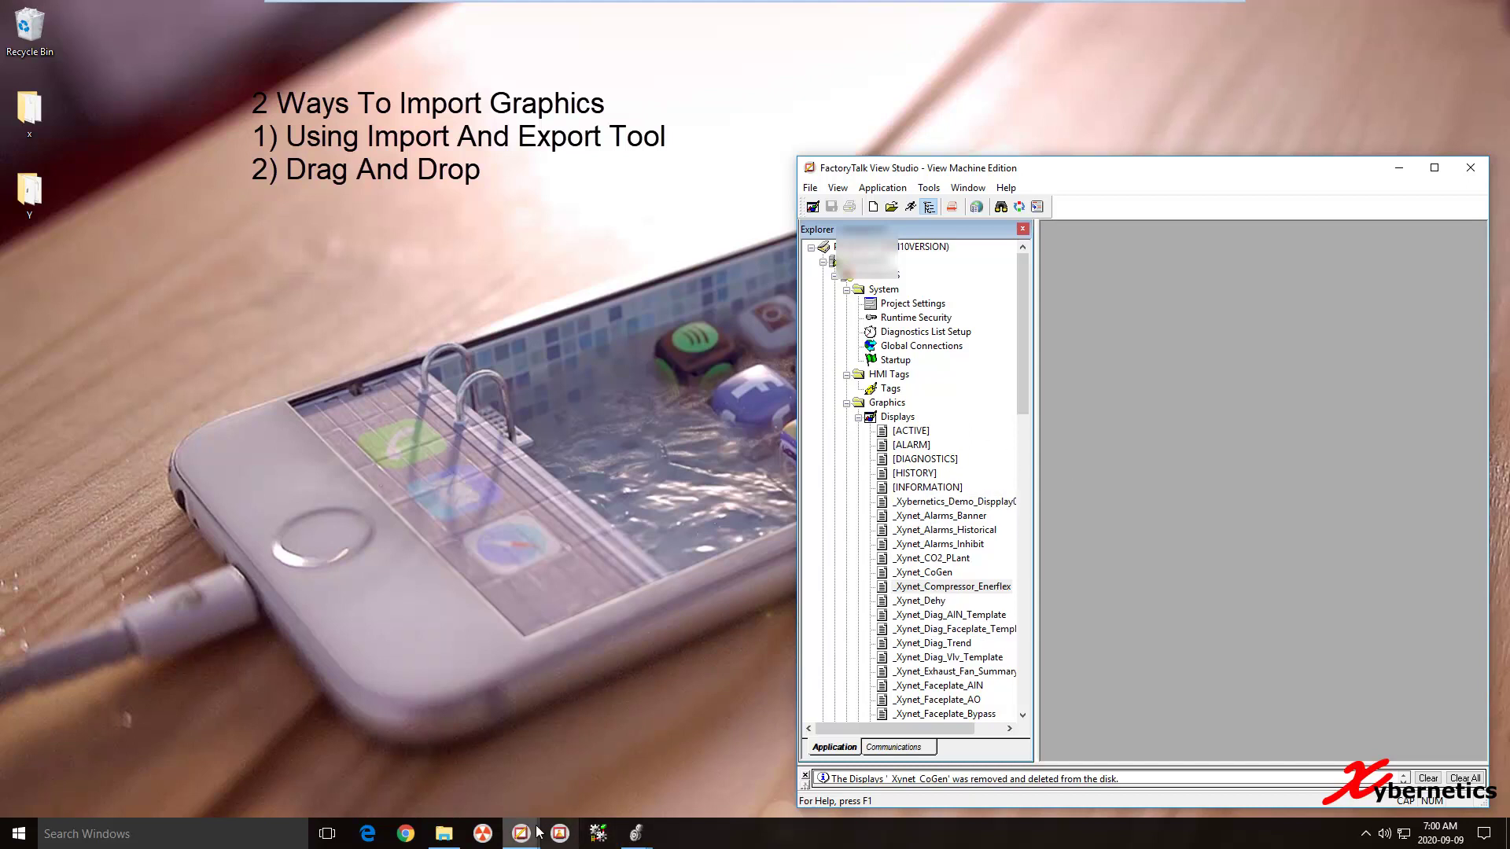
Step: Bring up the second project window and snap the two projects to the left and right screen halves
mouse_move(523, 834)
click(562, 781)
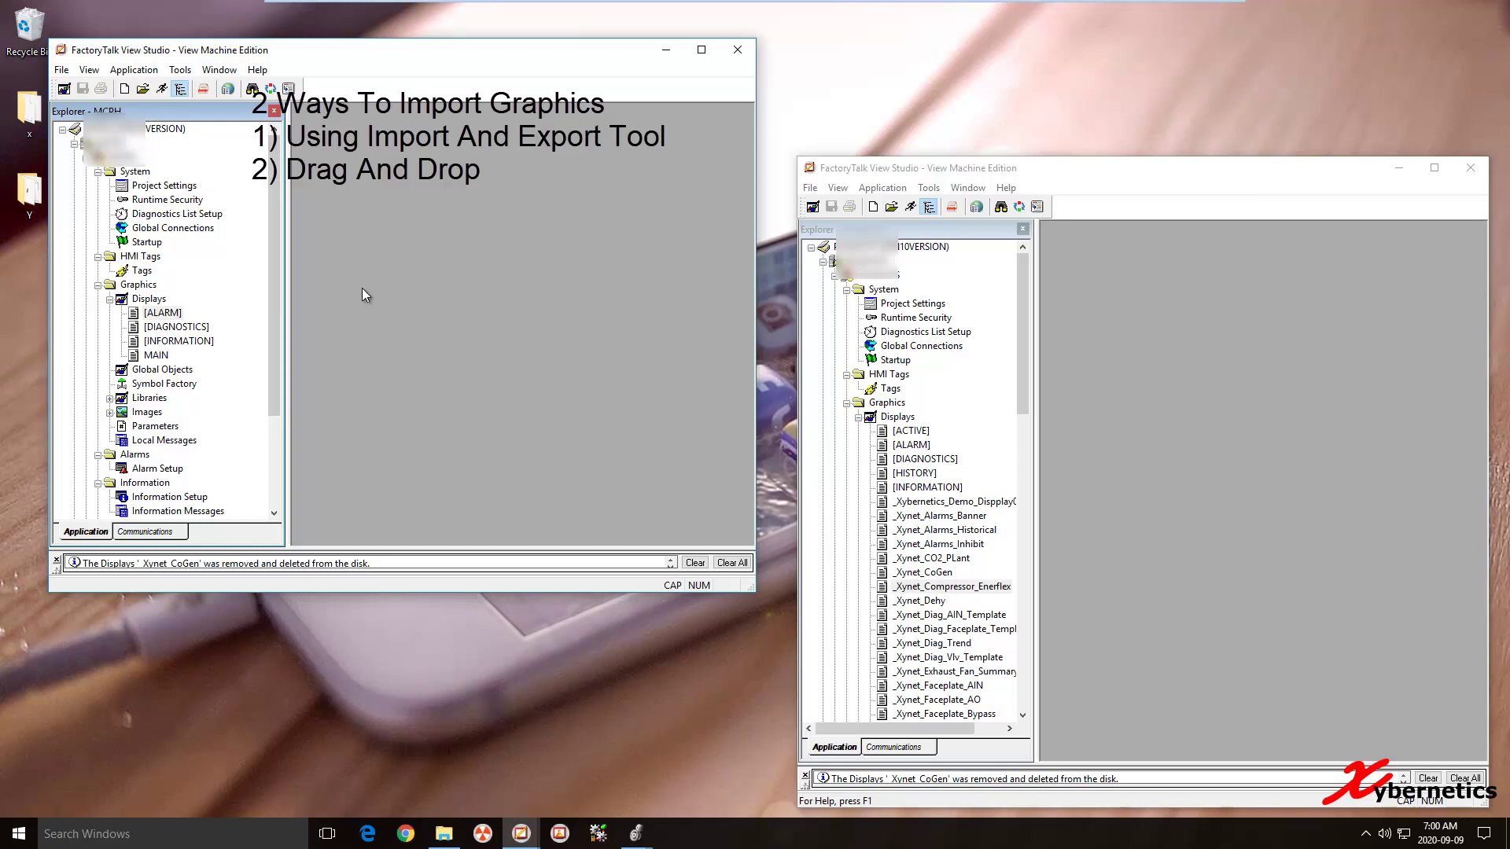
key(super+Left)
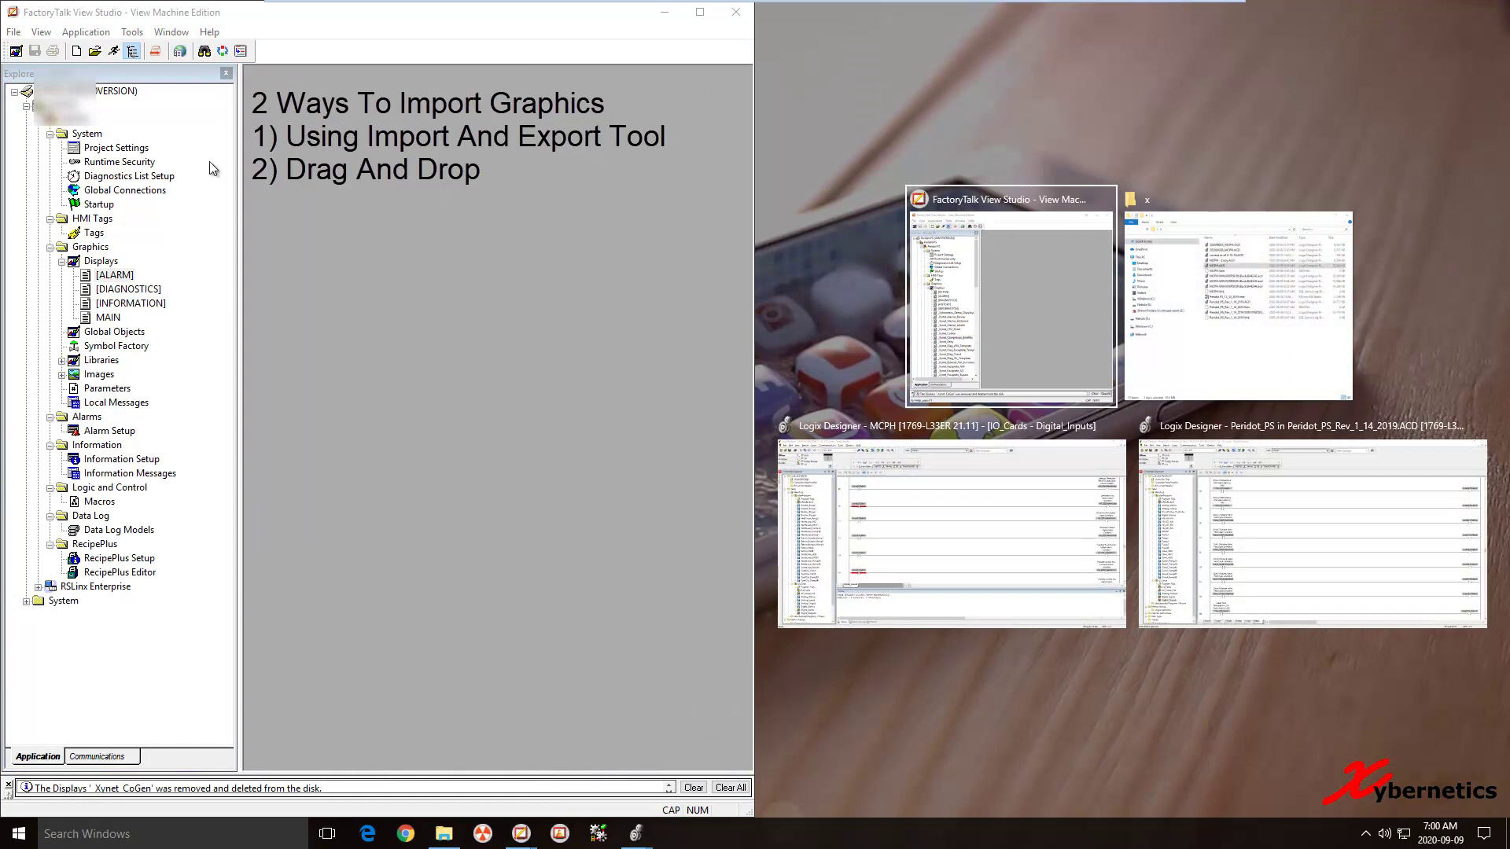
click(329, 243)
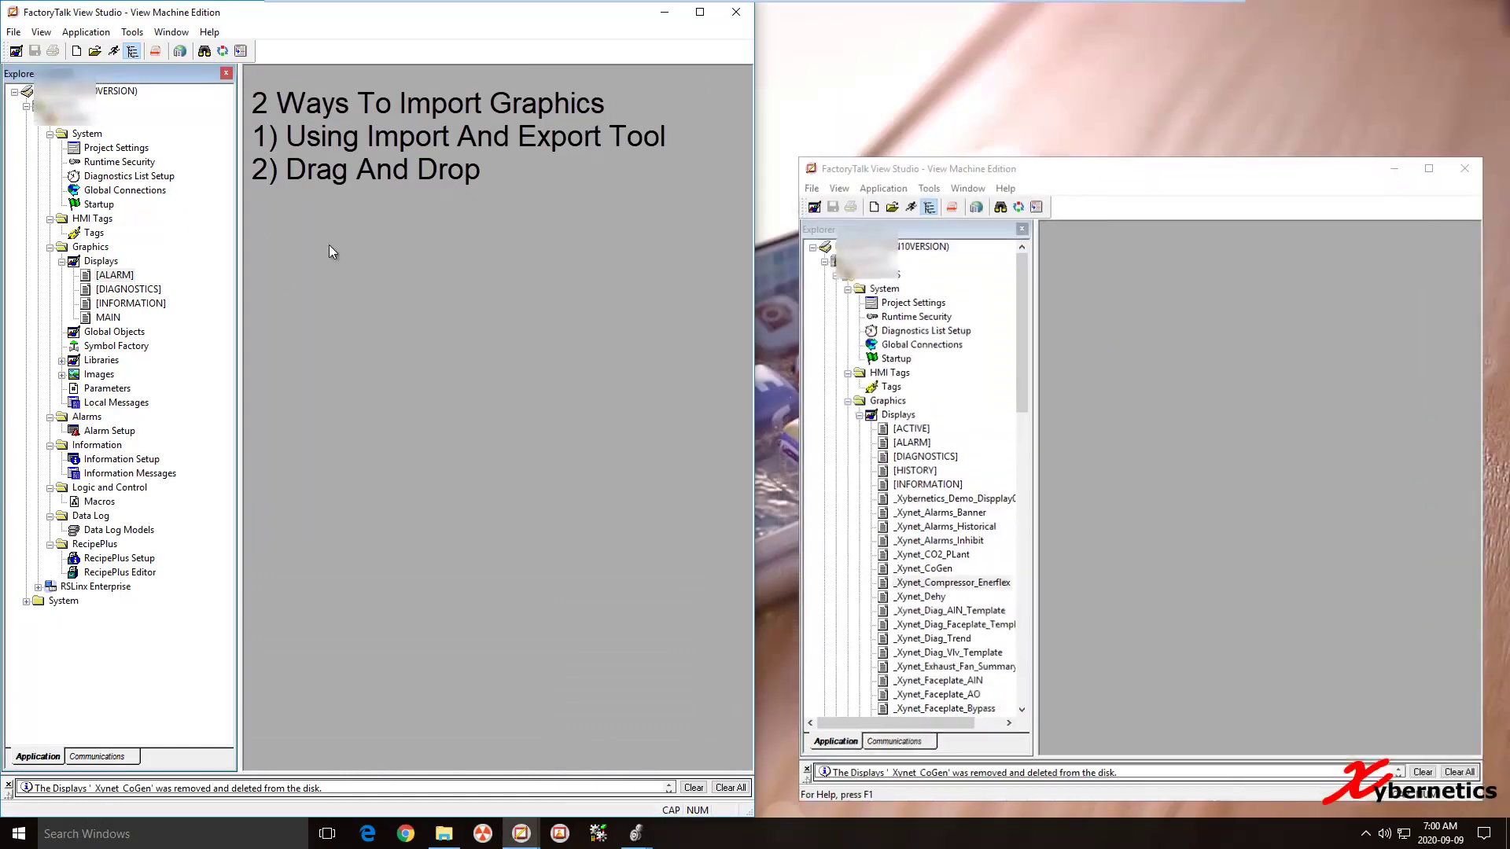
click(1229, 378)
key(super+Right)
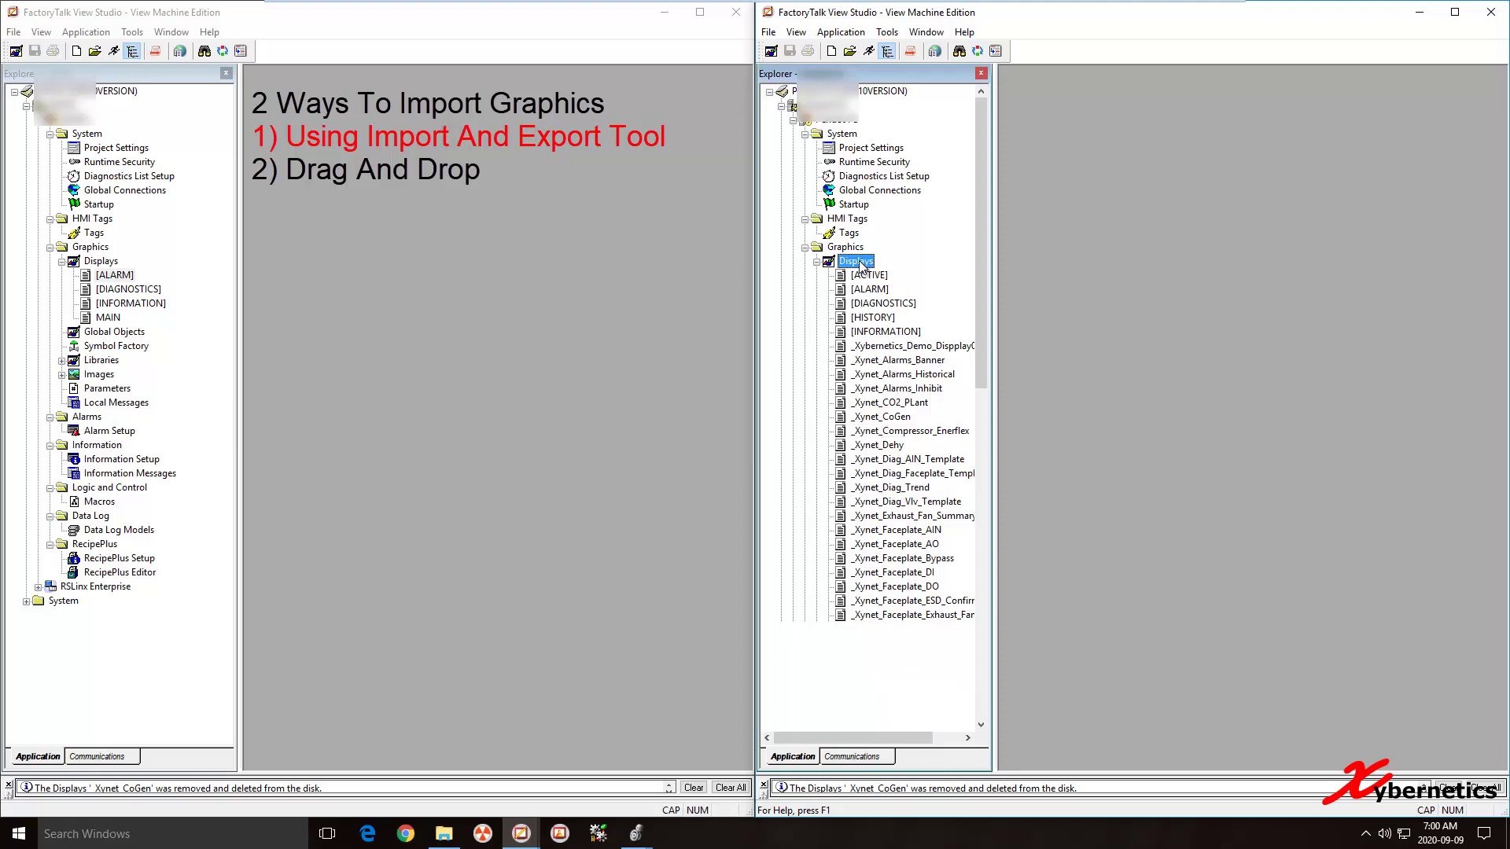
Step: Start an Export of the right project's displays in the Graphics Import Export wizard, with all display choices cleared
right_click(861, 266)
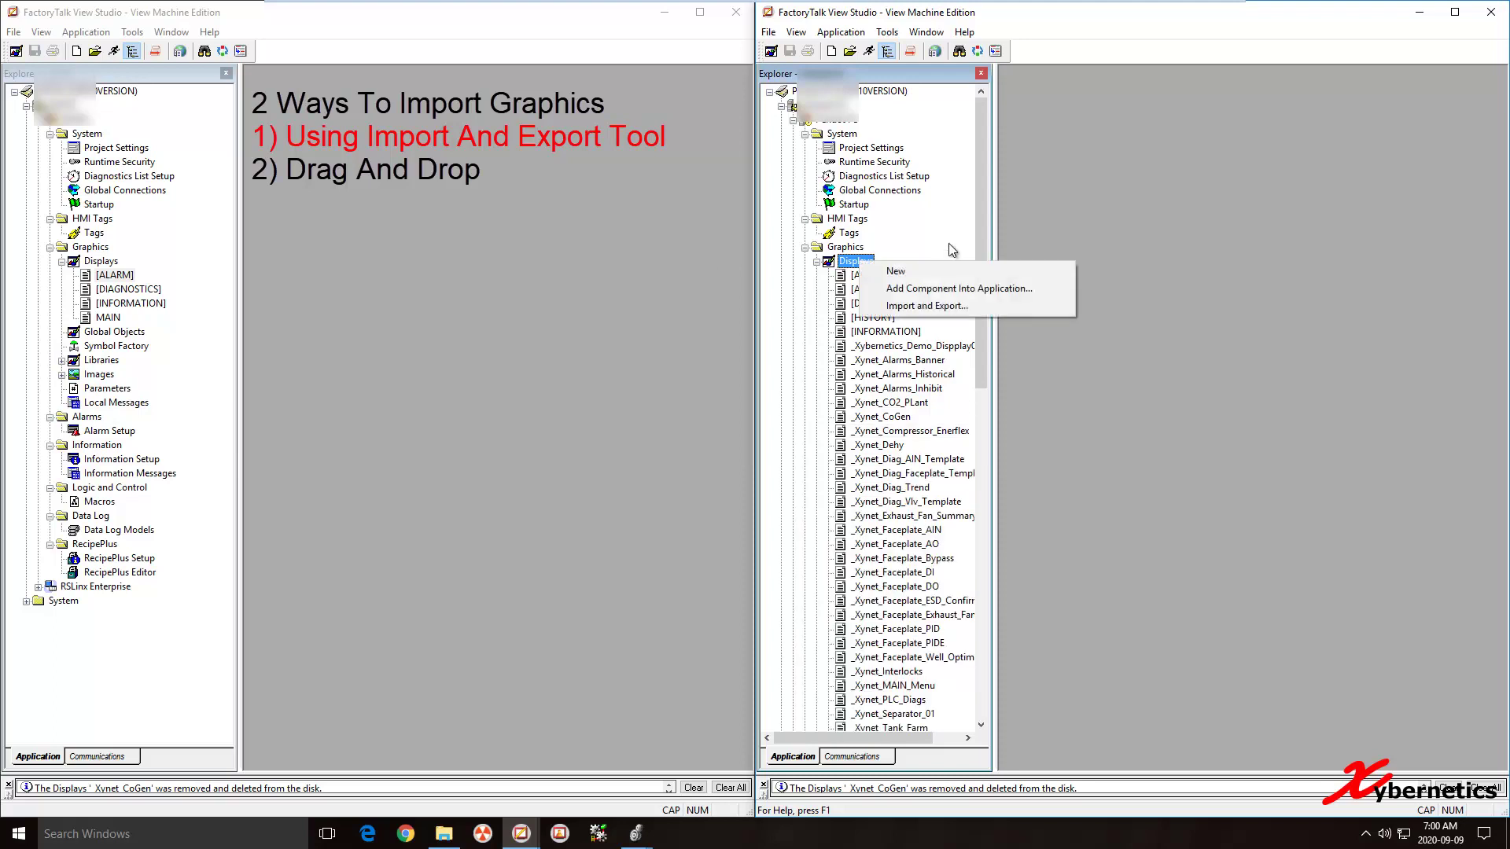
click(926, 307)
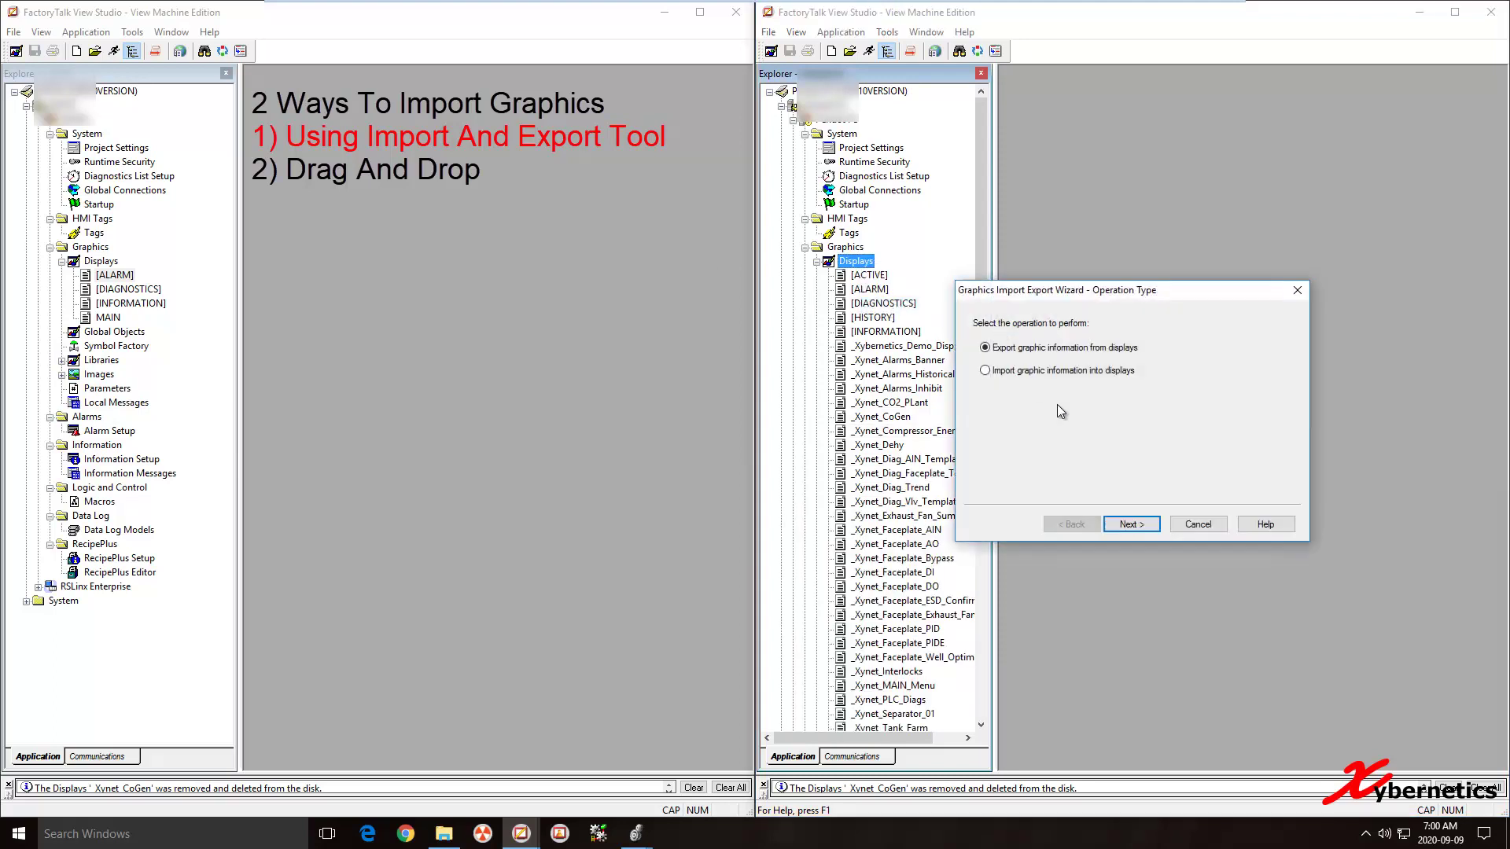
click(1132, 524)
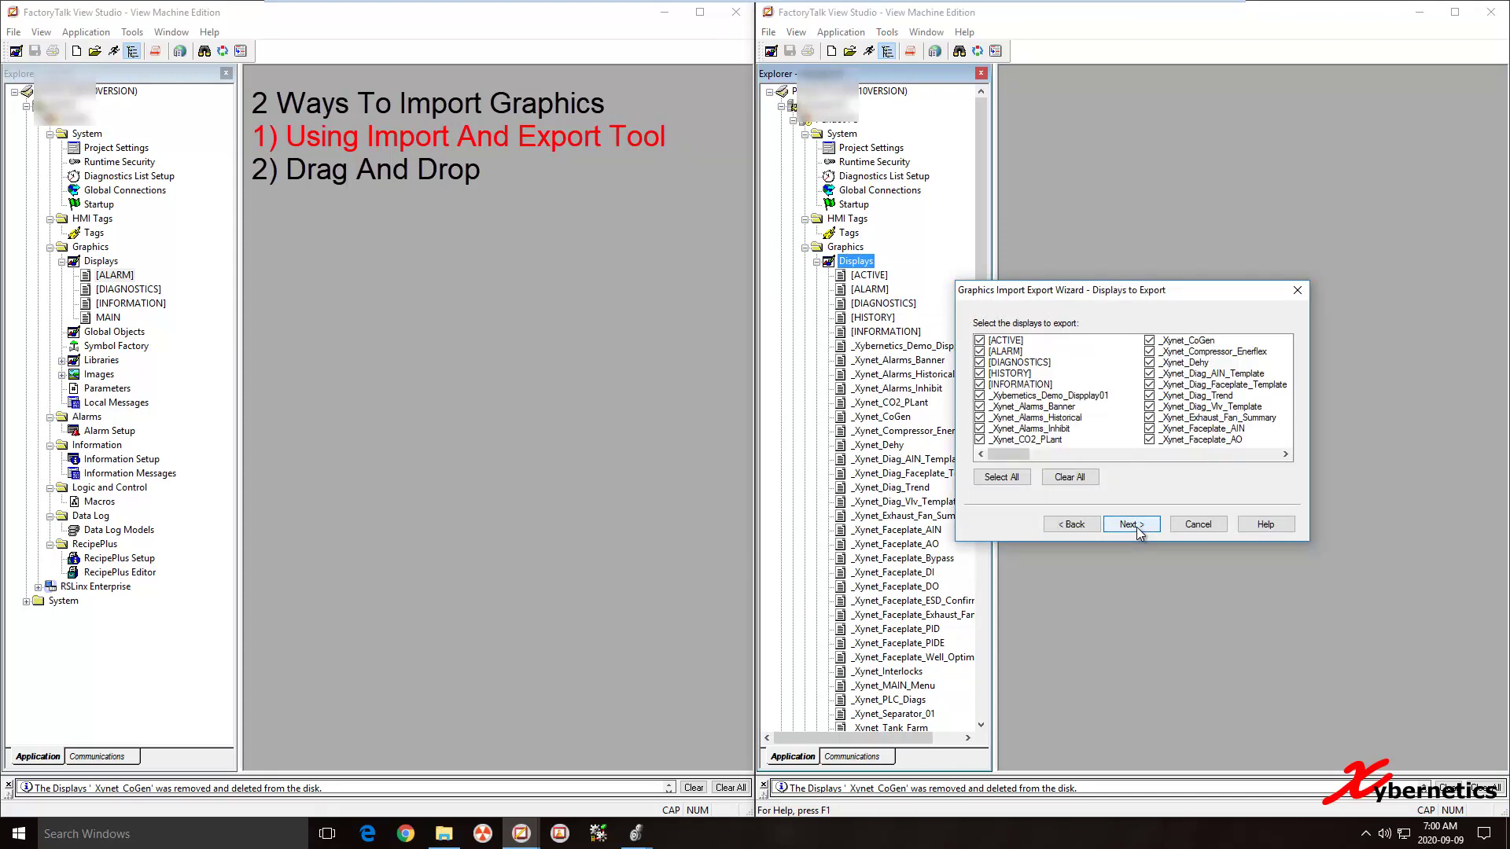
click(1012, 476)
click(1065, 478)
click(1012, 479)
click(1068, 478)
Step: Export _Xybernetics_Demo_Dispplay01, _Xynet_Alarms_Historical, _Xynet_Alarms_Inhibit, _Xynet_CO2_PLant and _Xynet_CoGen to Documents as XML
click(980, 396)
click(980, 419)
click(979, 429)
click(980, 440)
click(1149, 340)
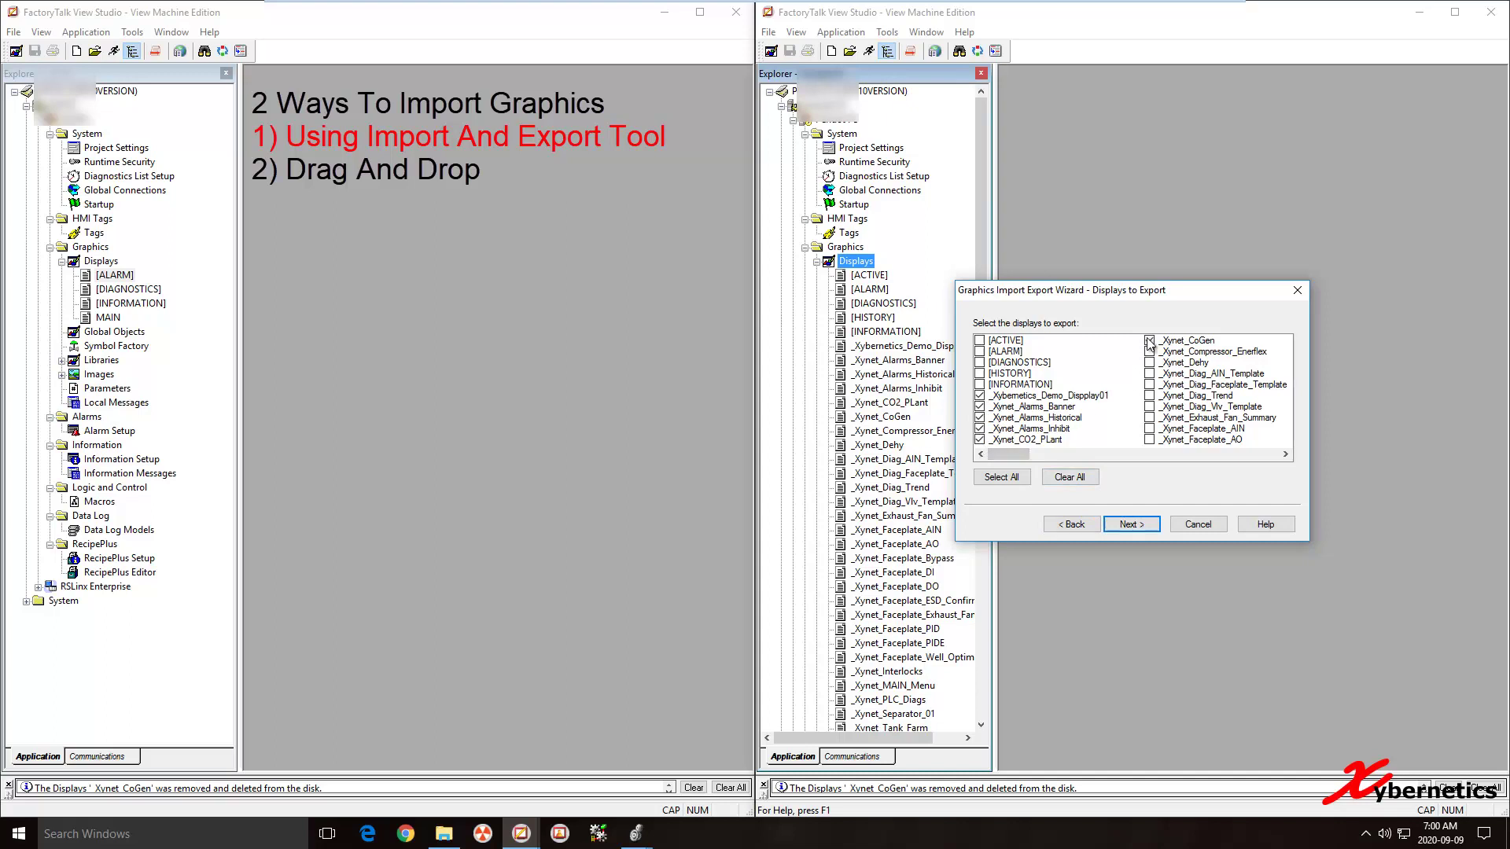
click(1130, 524)
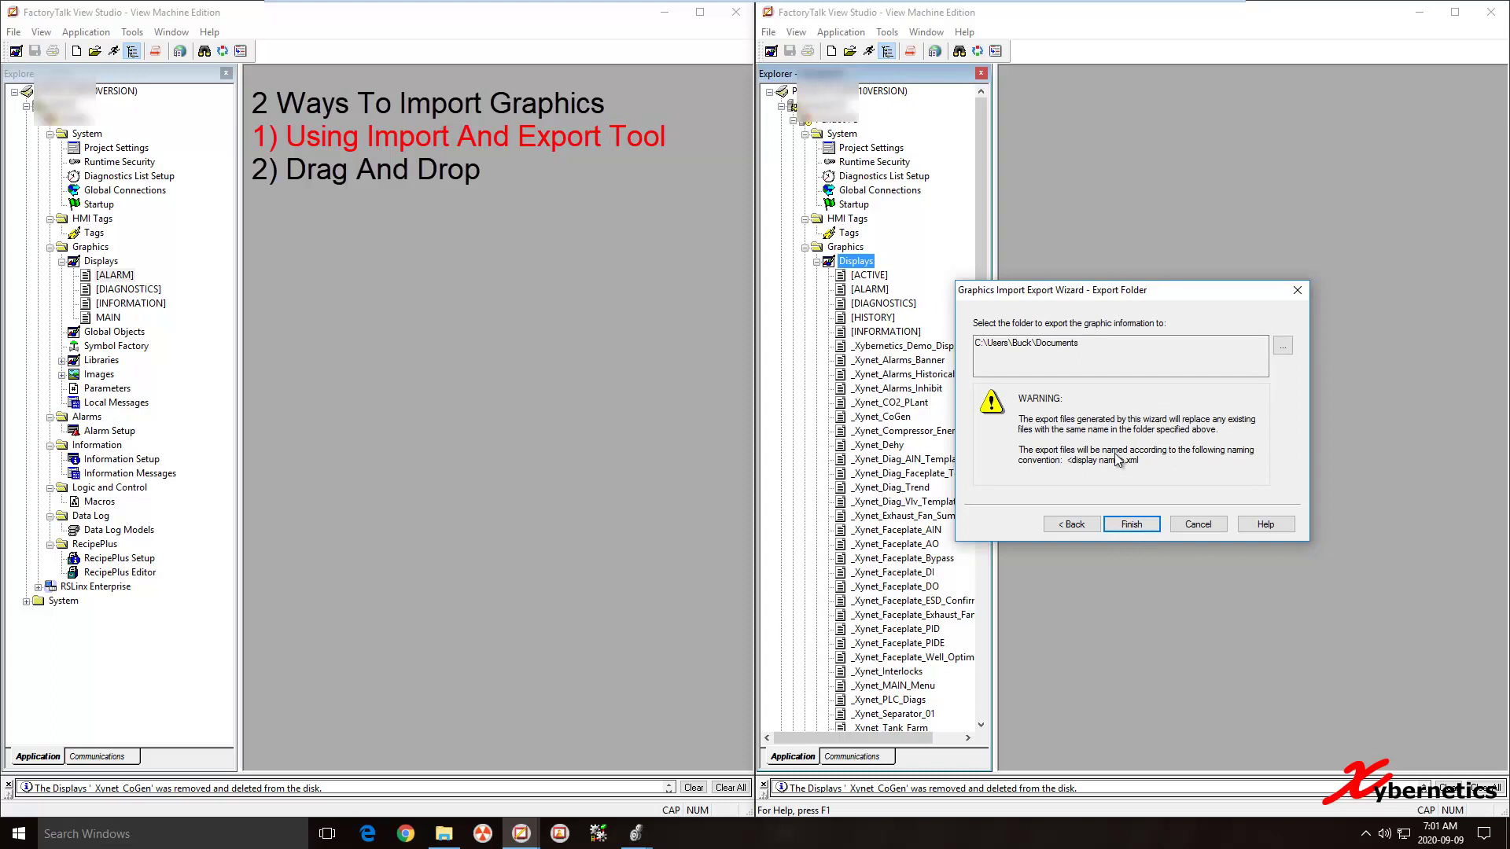
drag(1124, 370, 960, 335)
click(1131, 524)
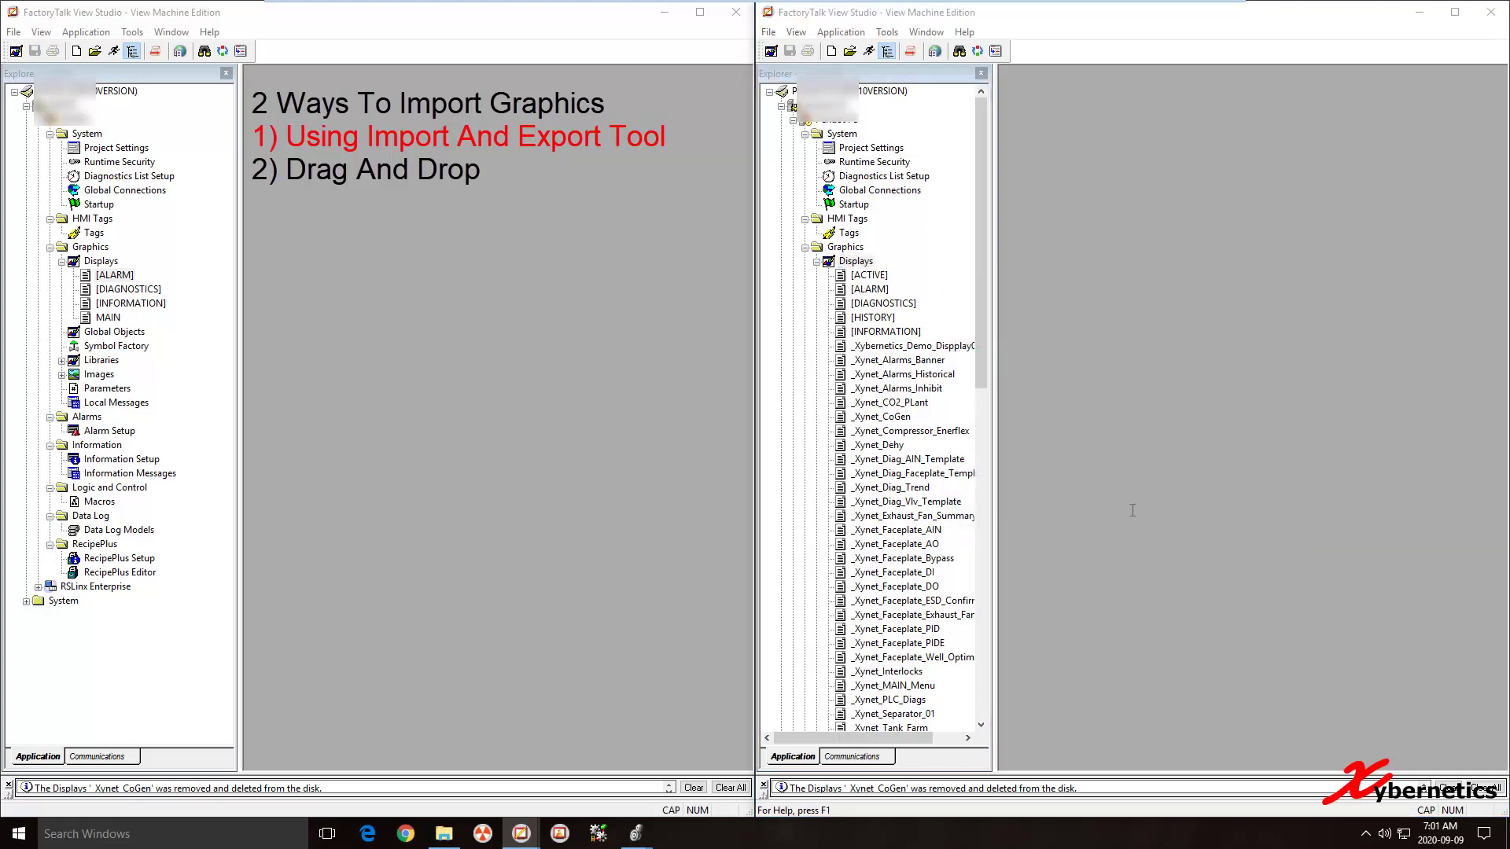
click(1241, 110)
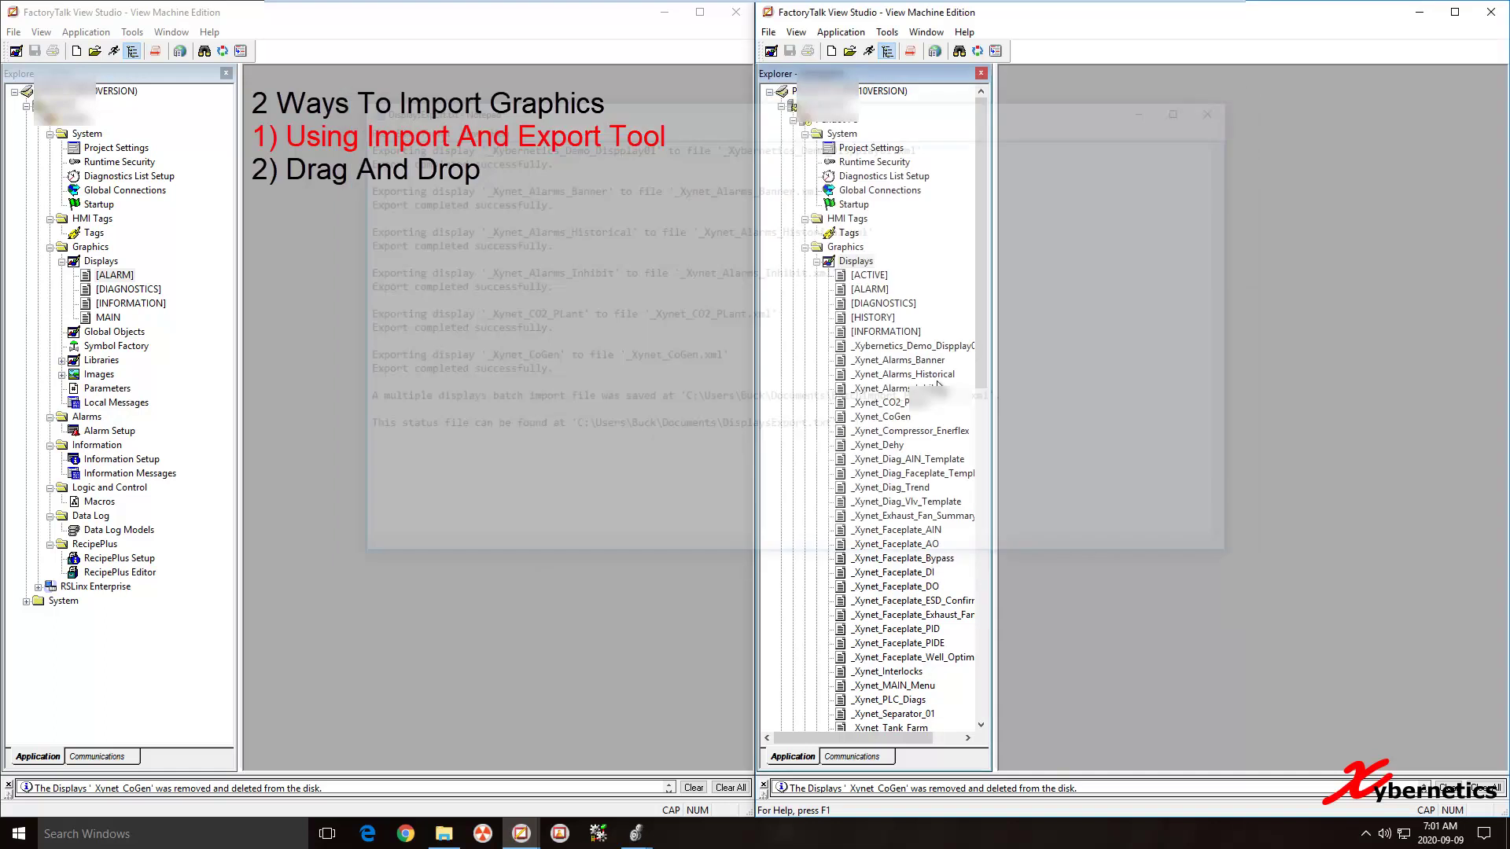
key(super+e)
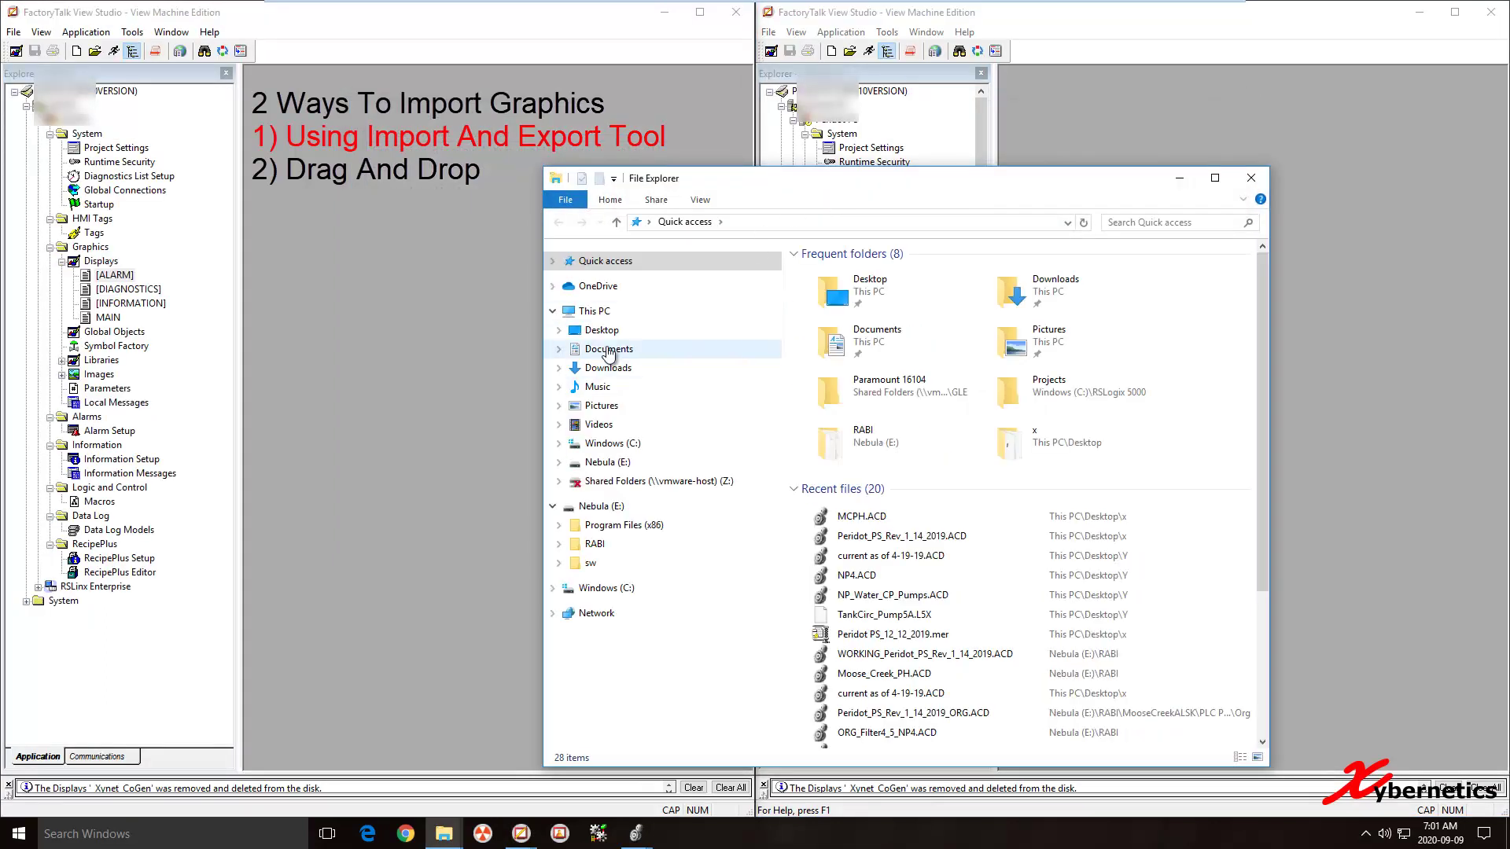
click(608, 348)
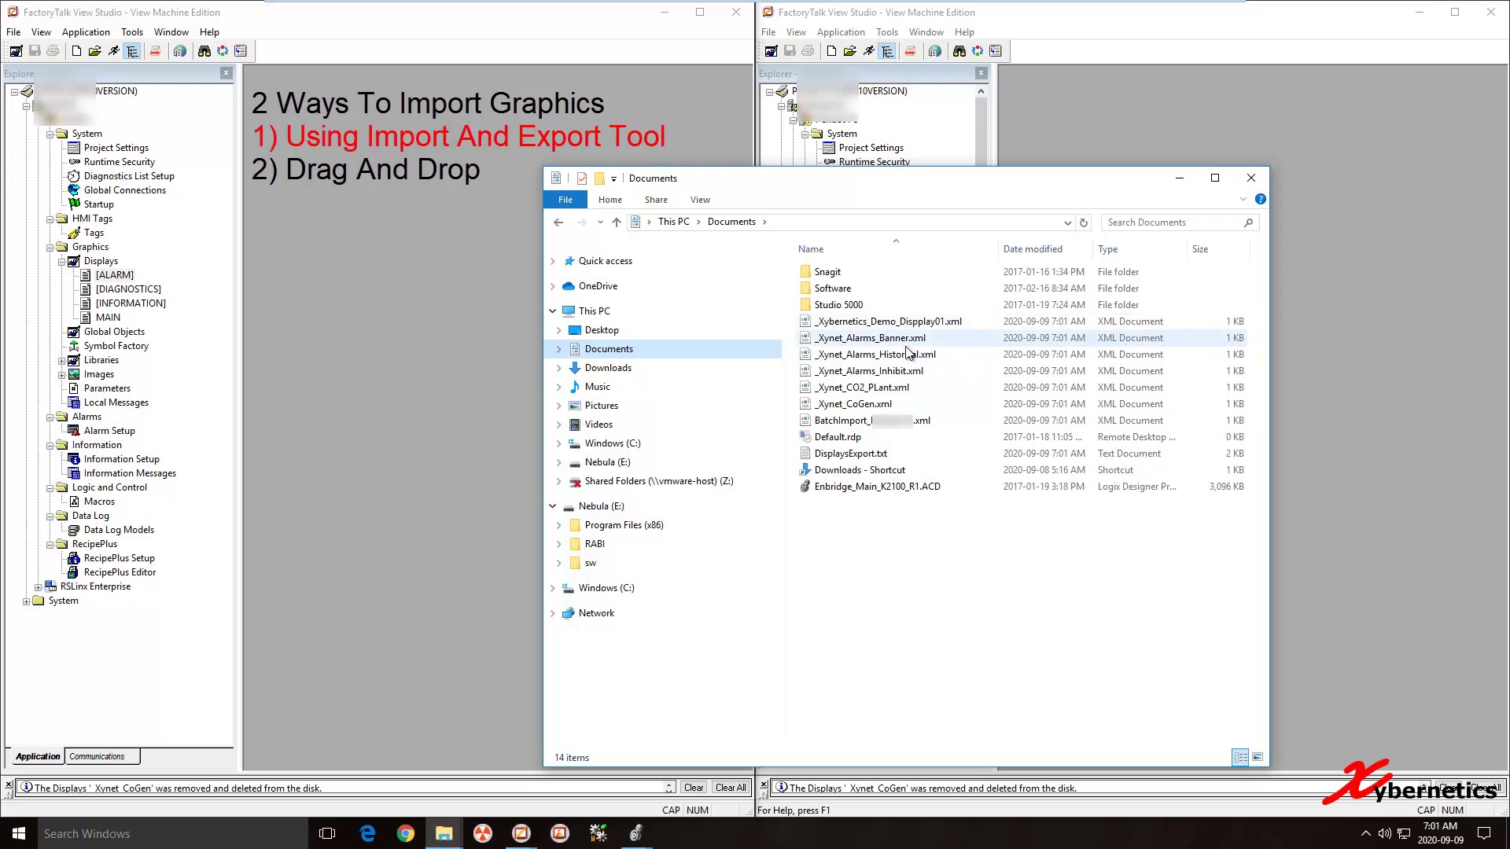
click(896, 322)
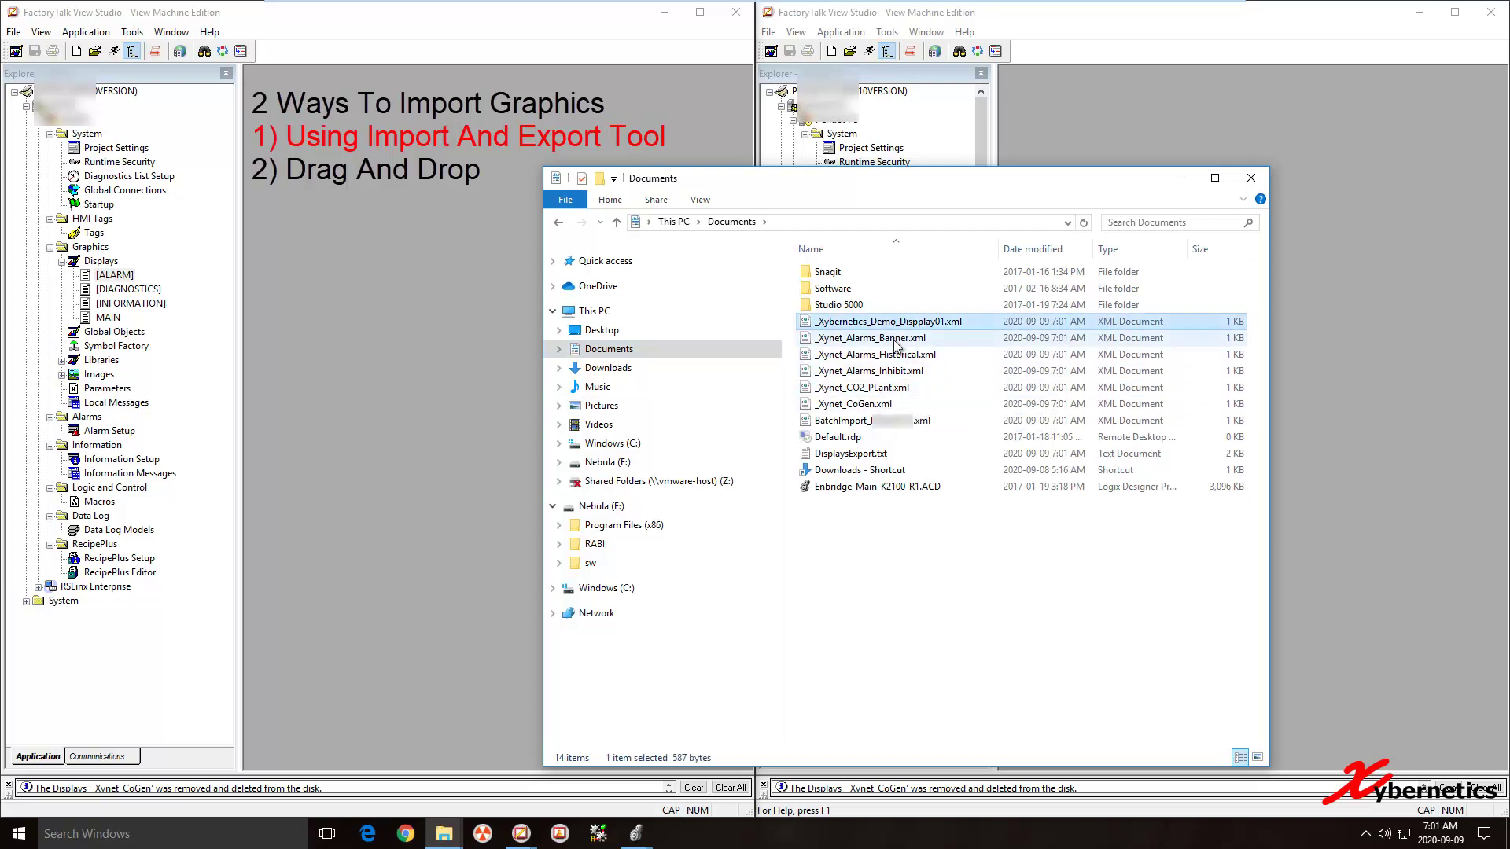
click(845, 421)
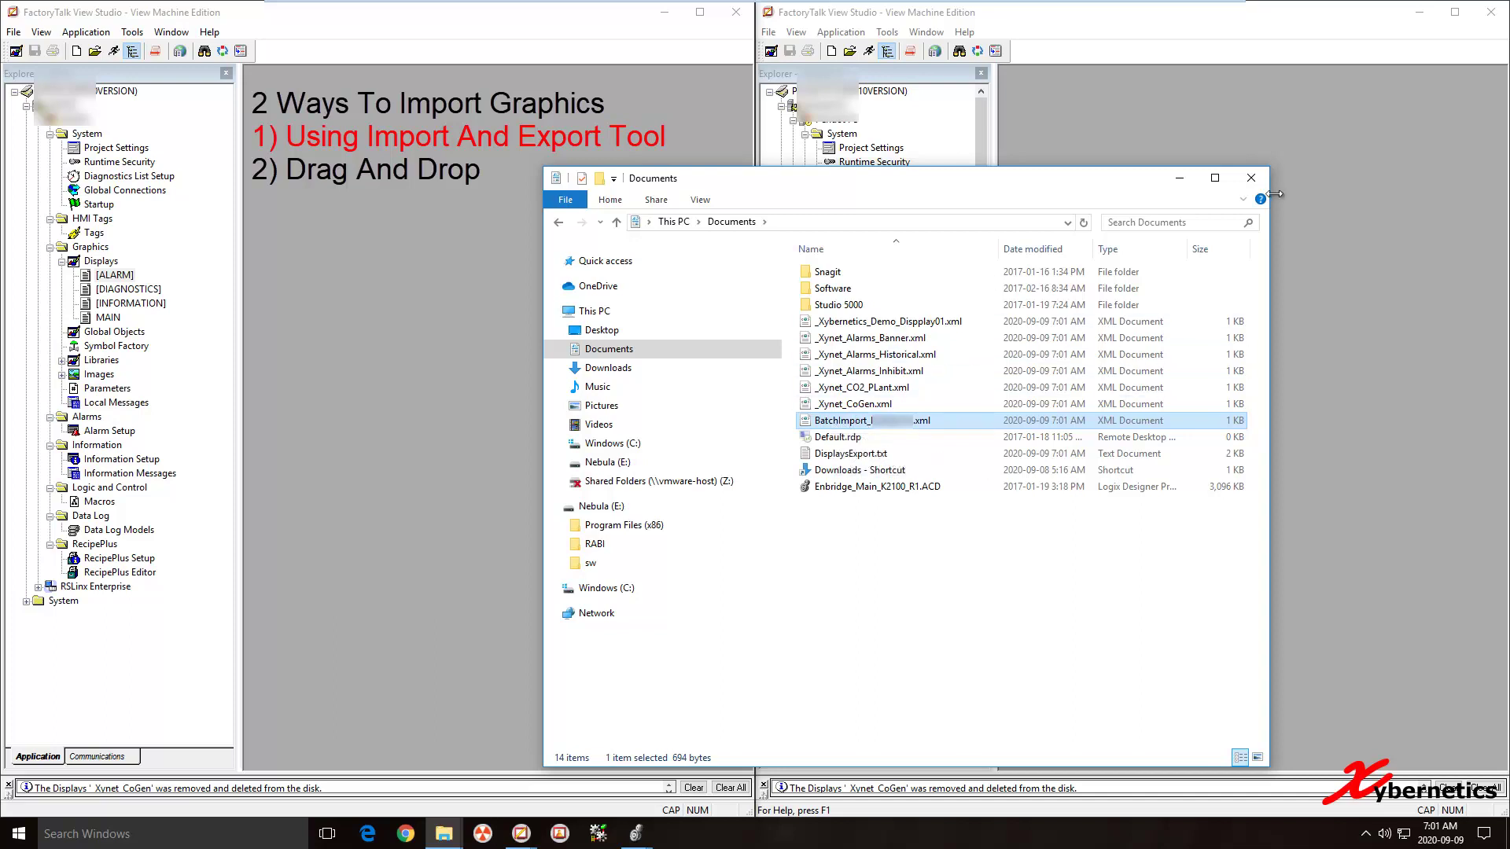
click(1249, 179)
Step: Import displays into the left project from the BatchImport_Peridot PS.xml batch file, skipping the backup
right_click(110, 263)
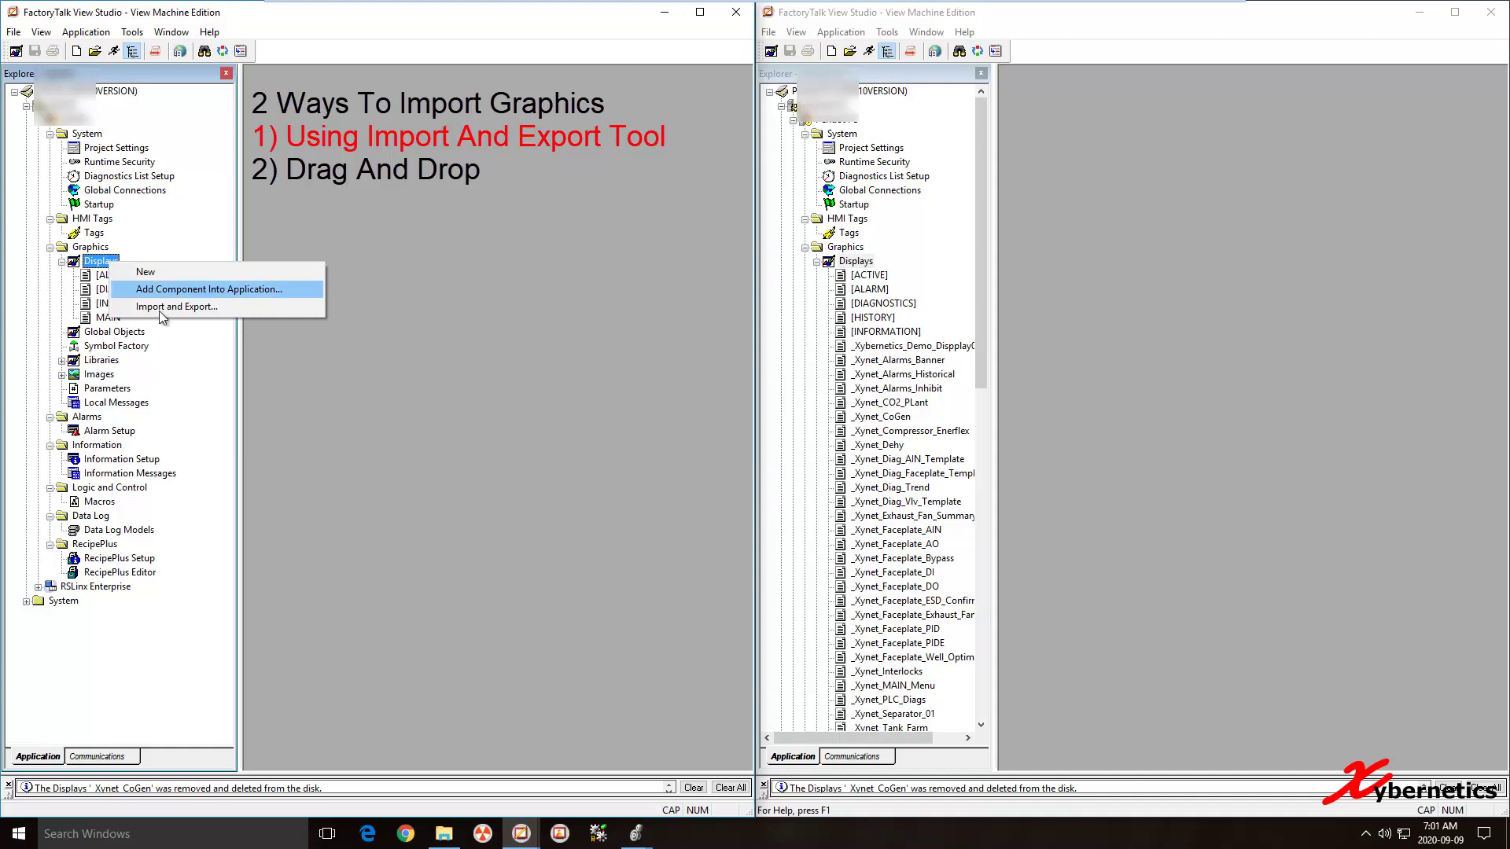
click(166, 308)
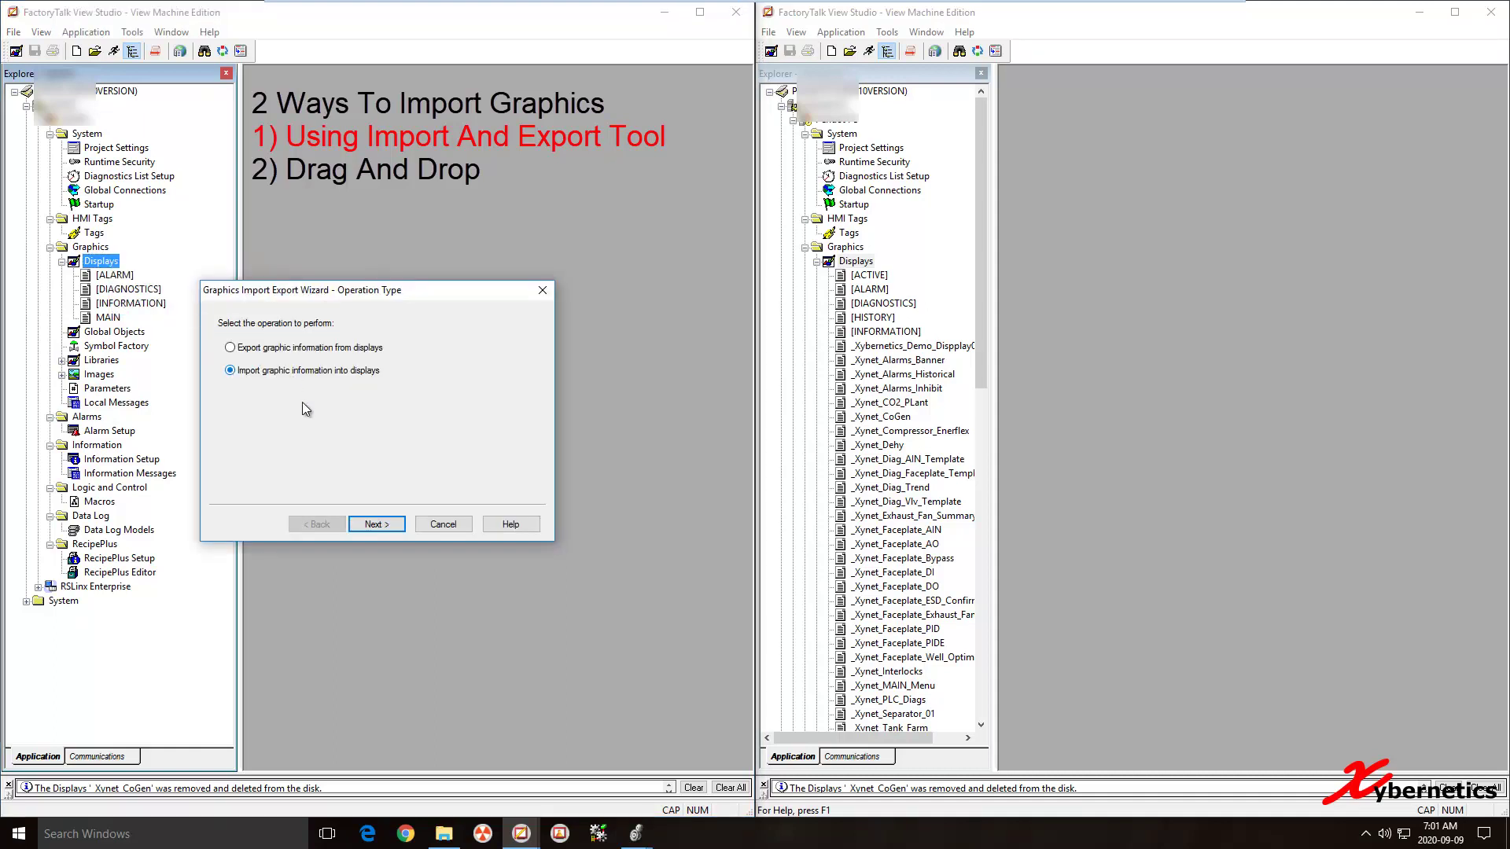
click(370, 524)
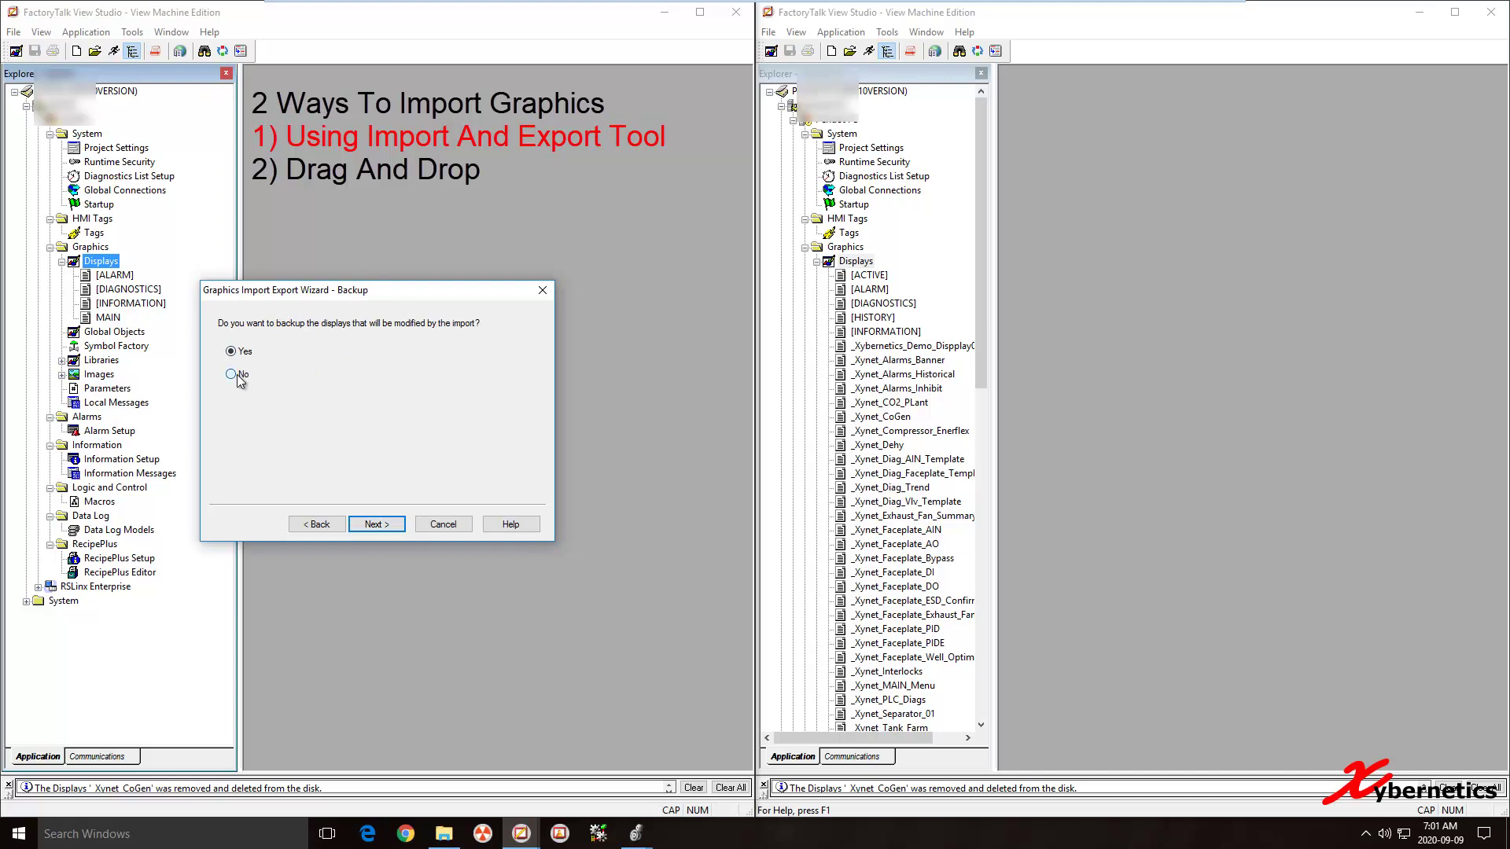
click(371, 525)
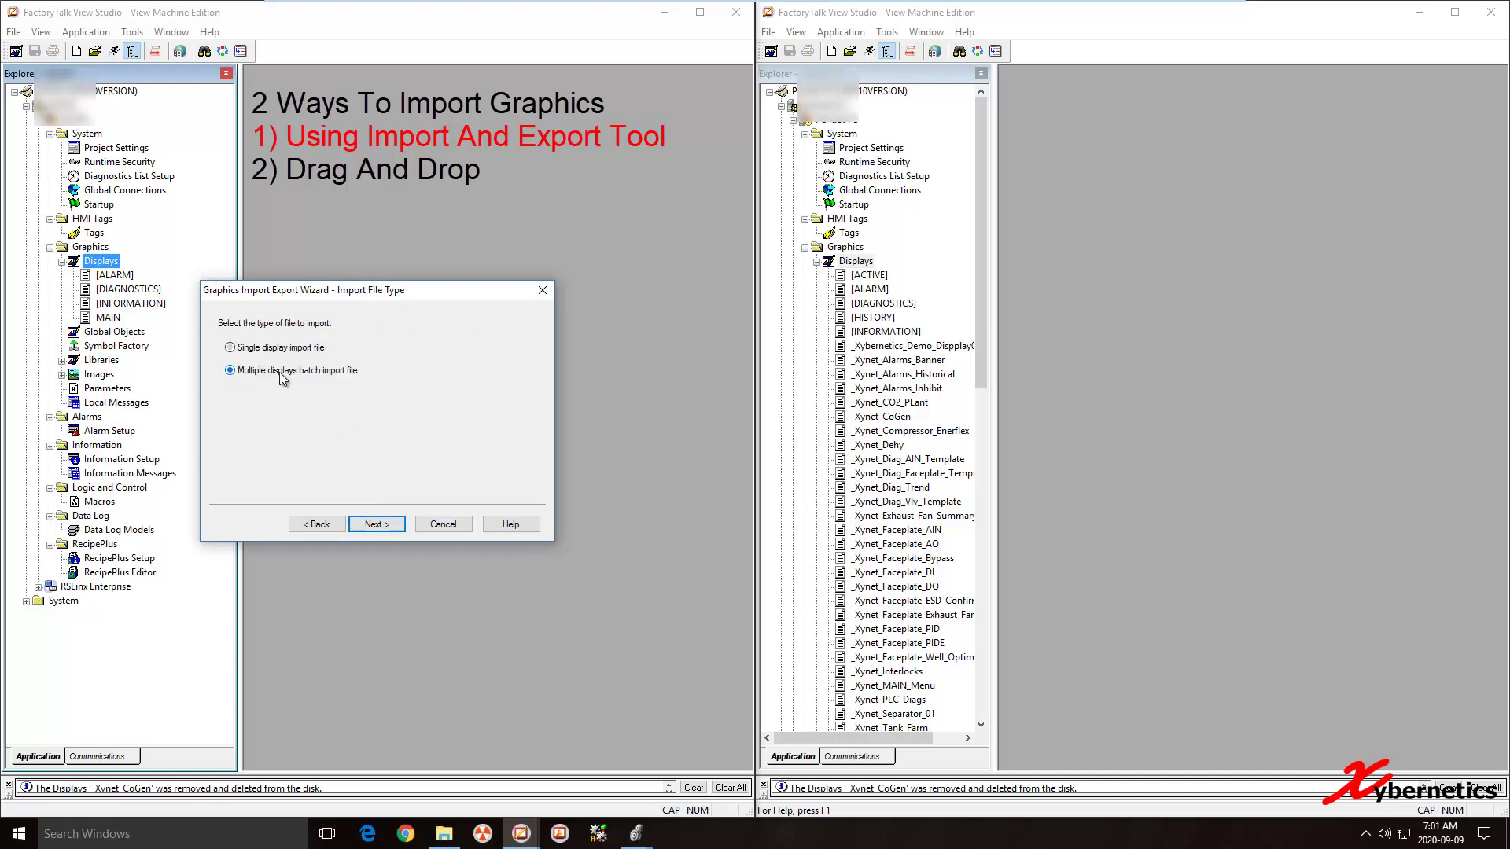
click(374, 524)
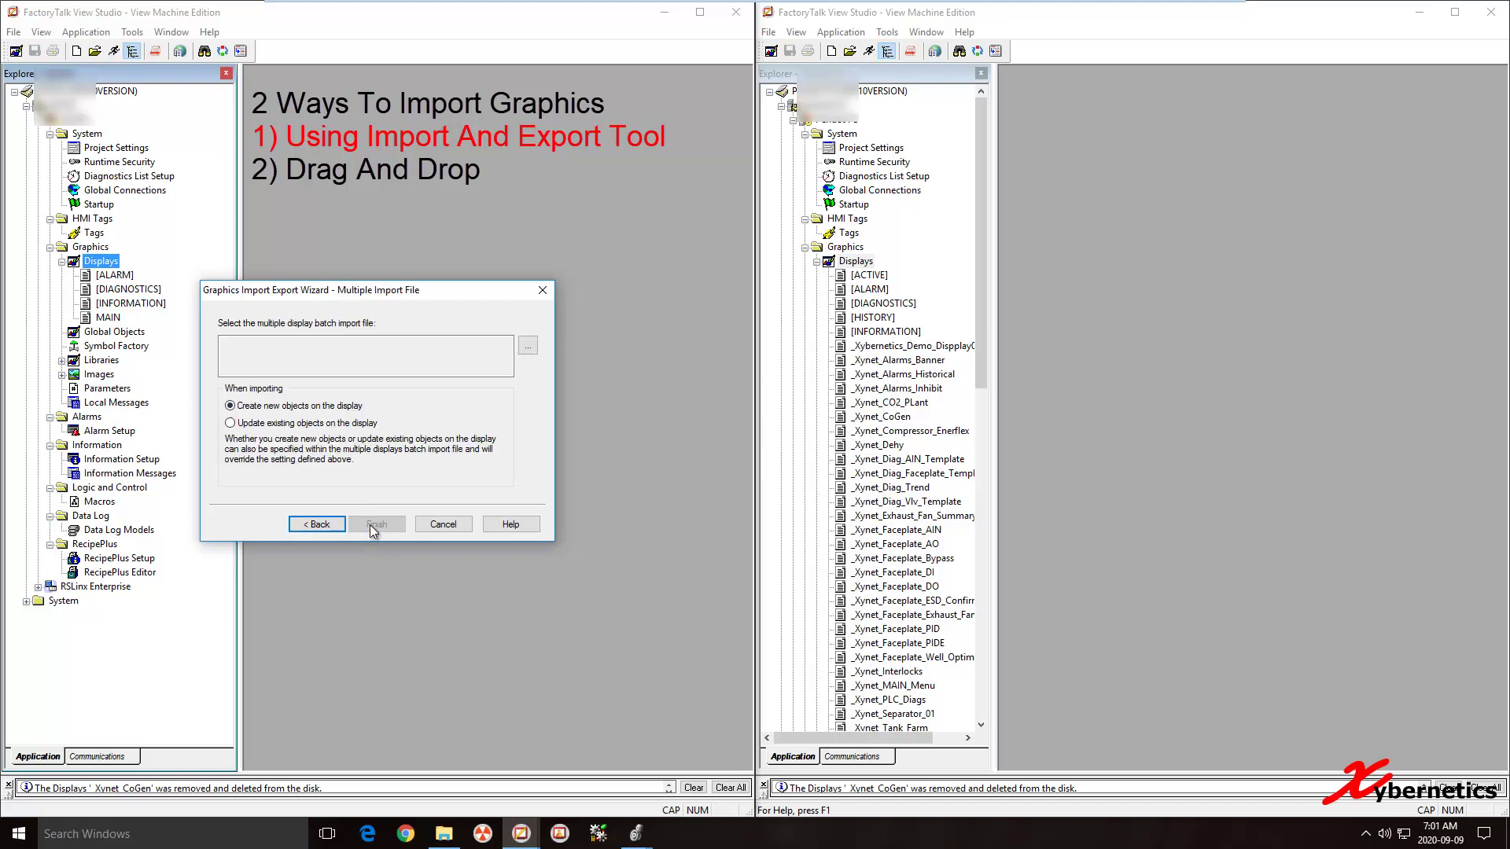
click(528, 346)
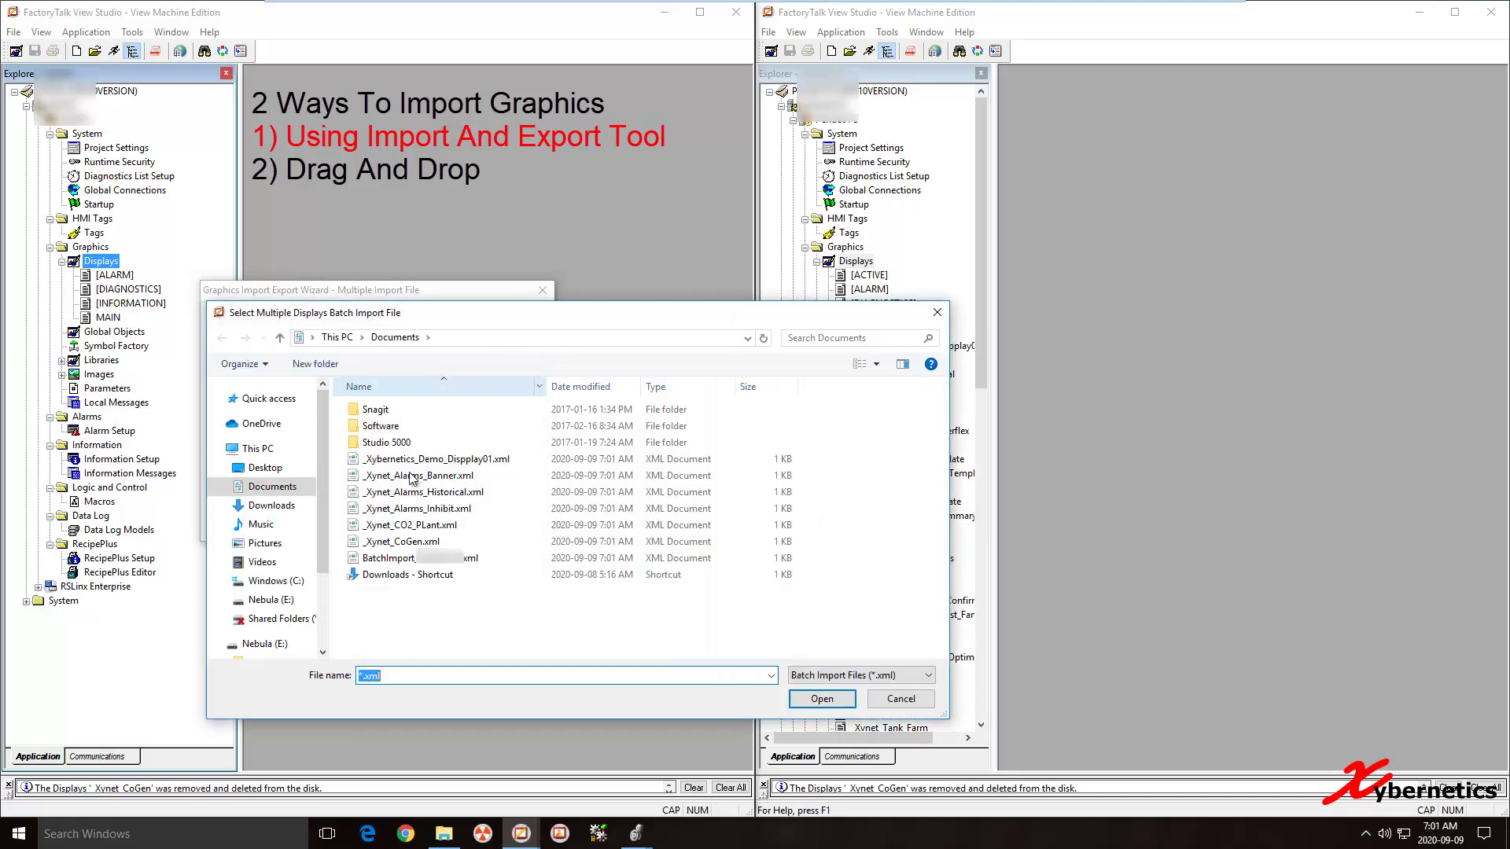
click(407, 560)
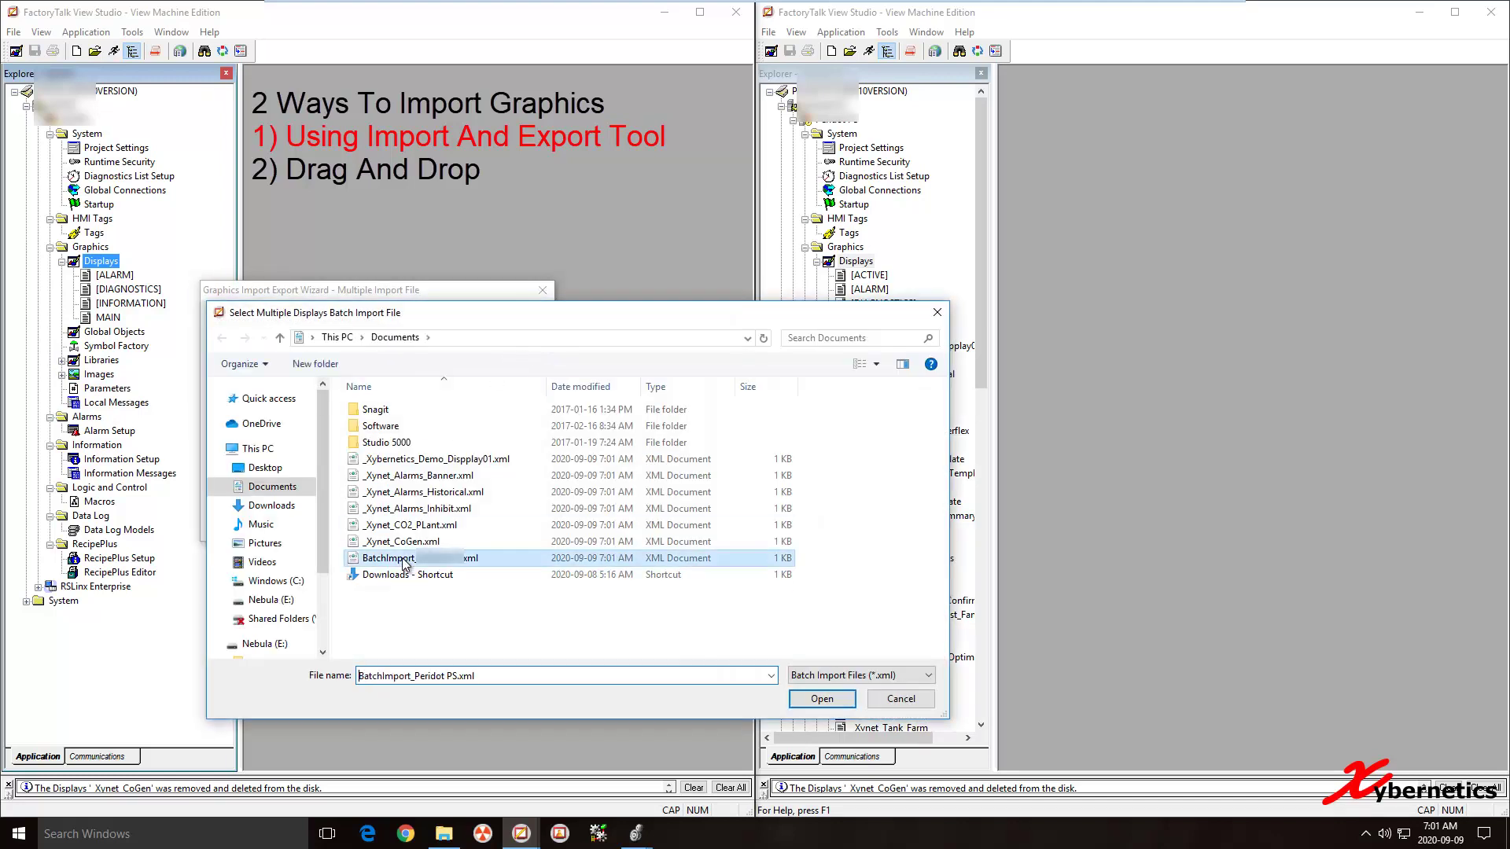
click(838, 703)
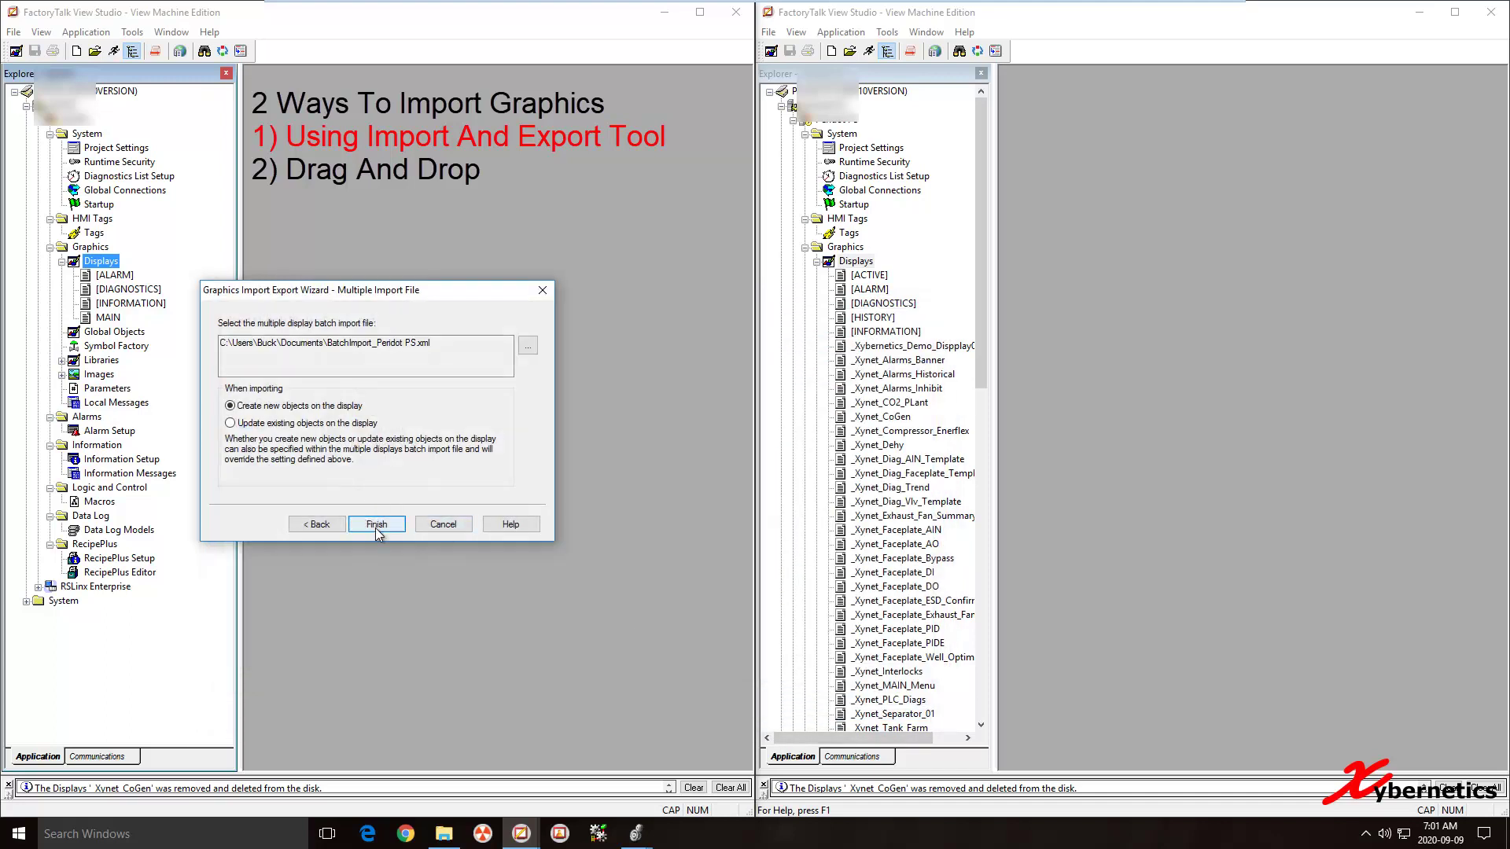
click(375, 524)
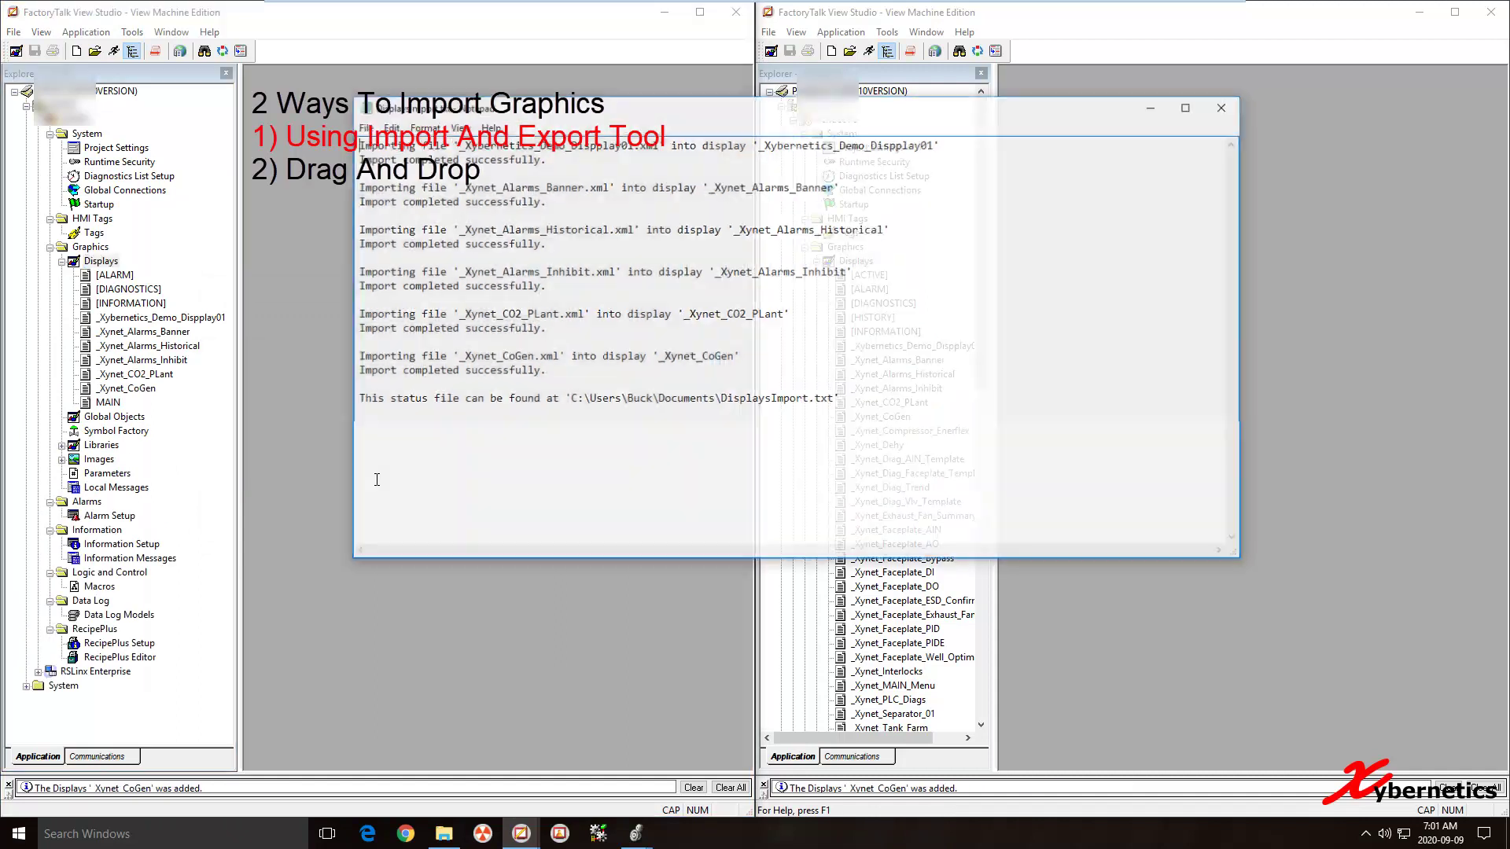
Step: Close the Notepad import status log
click(1226, 109)
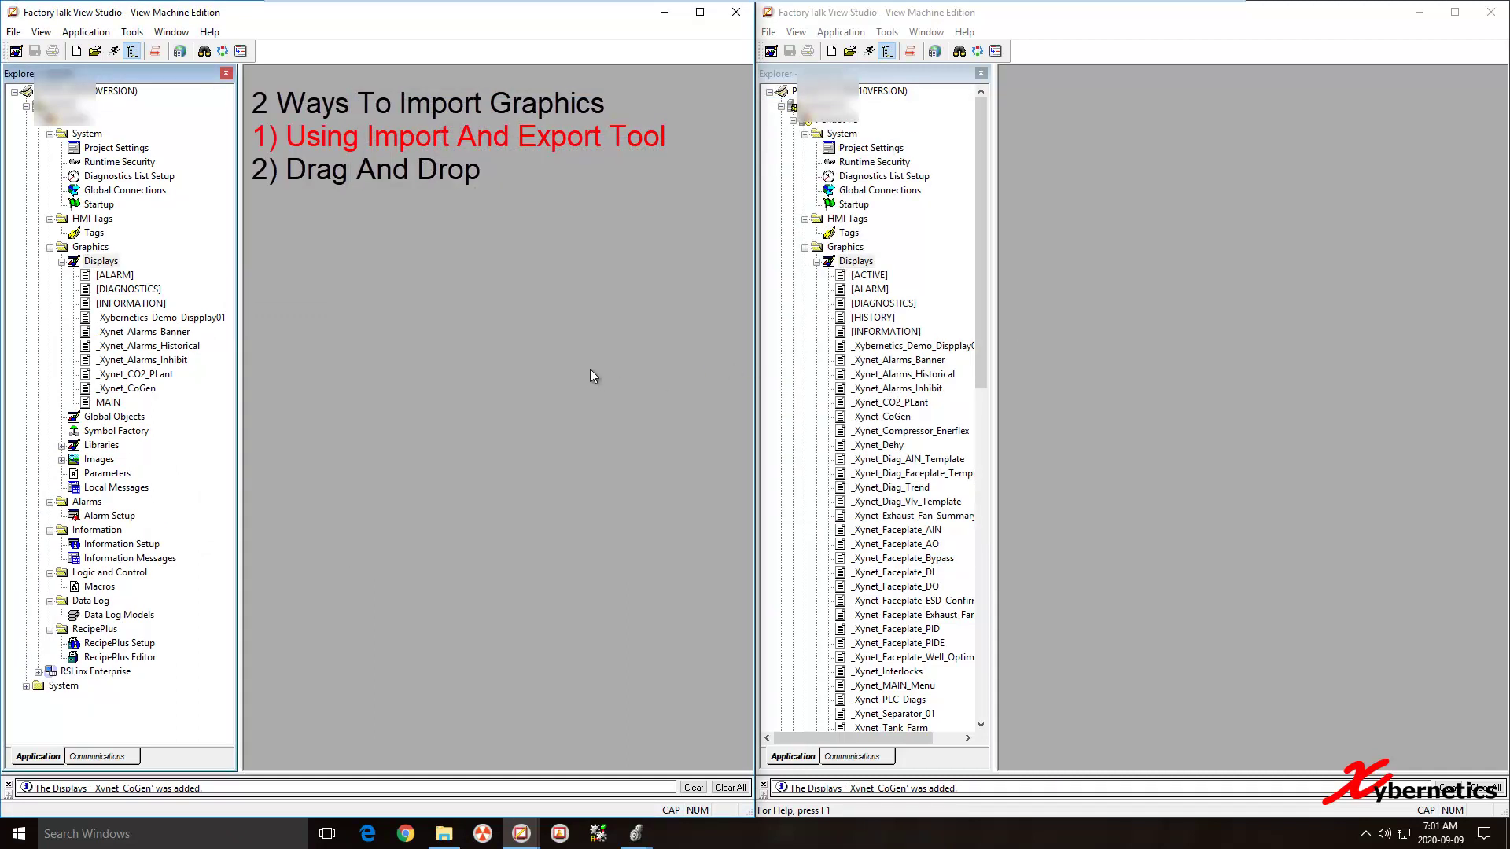
Step: Duplicate the MAIN display under the name MAINs
right_click(118, 403)
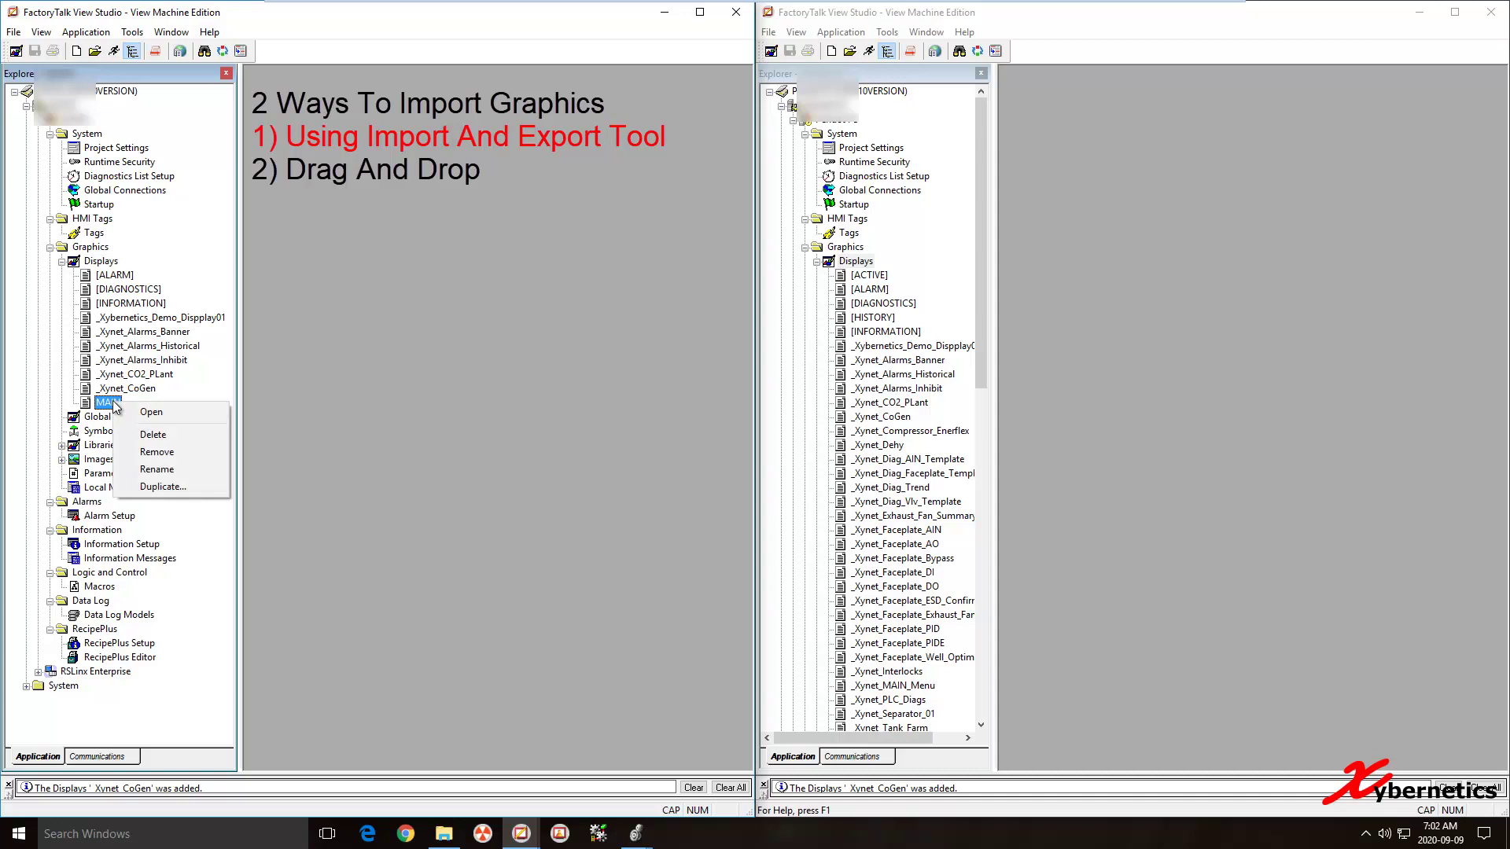
click(187, 485)
click(364, 416)
text(s)
click(375, 440)
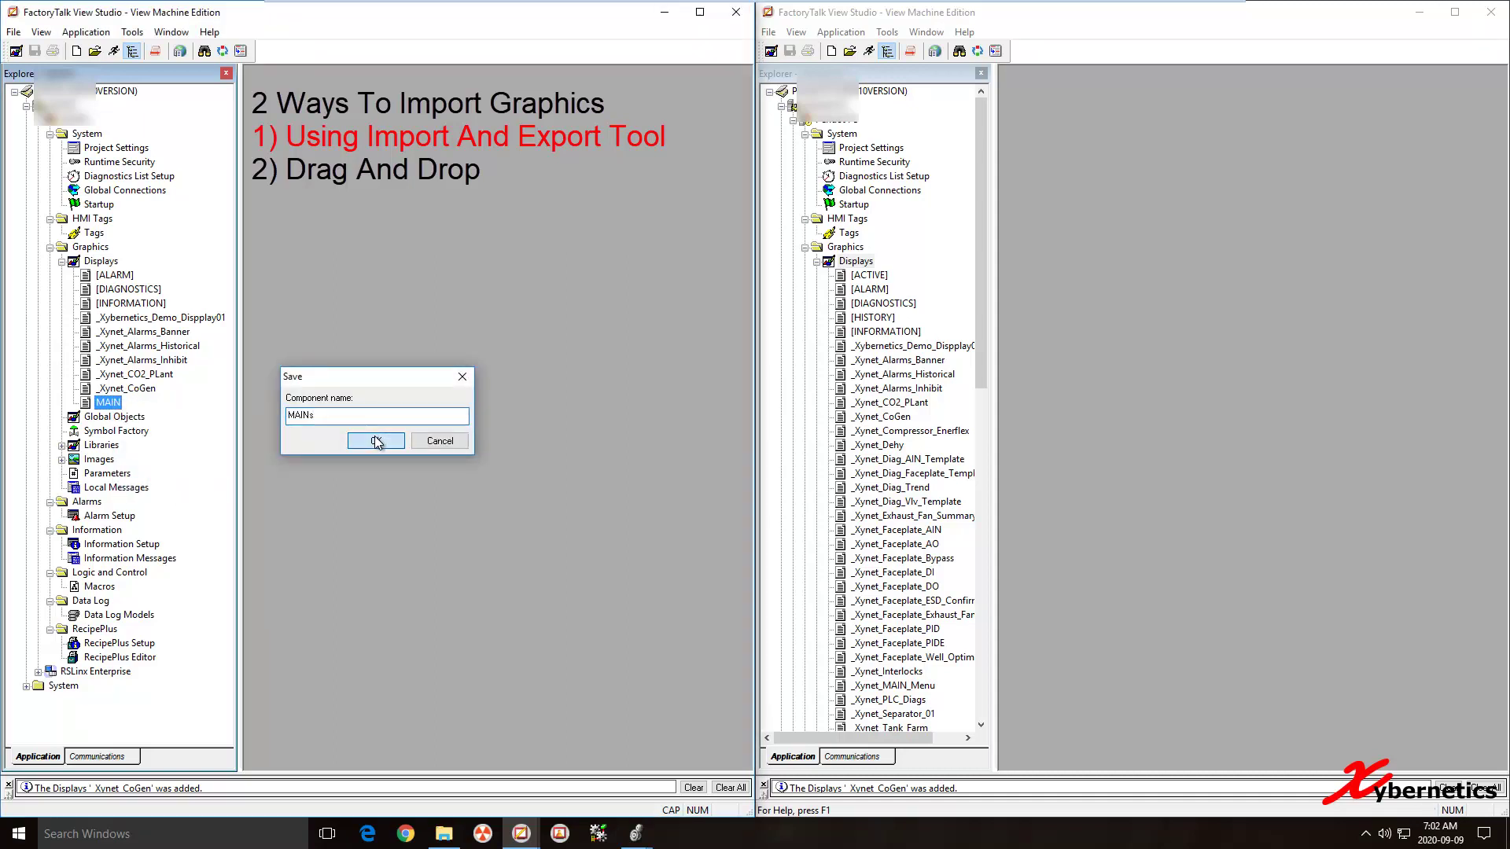
Step: Delete the Shutdown button from MAINs, then save and close the display
double_click(114, 416)
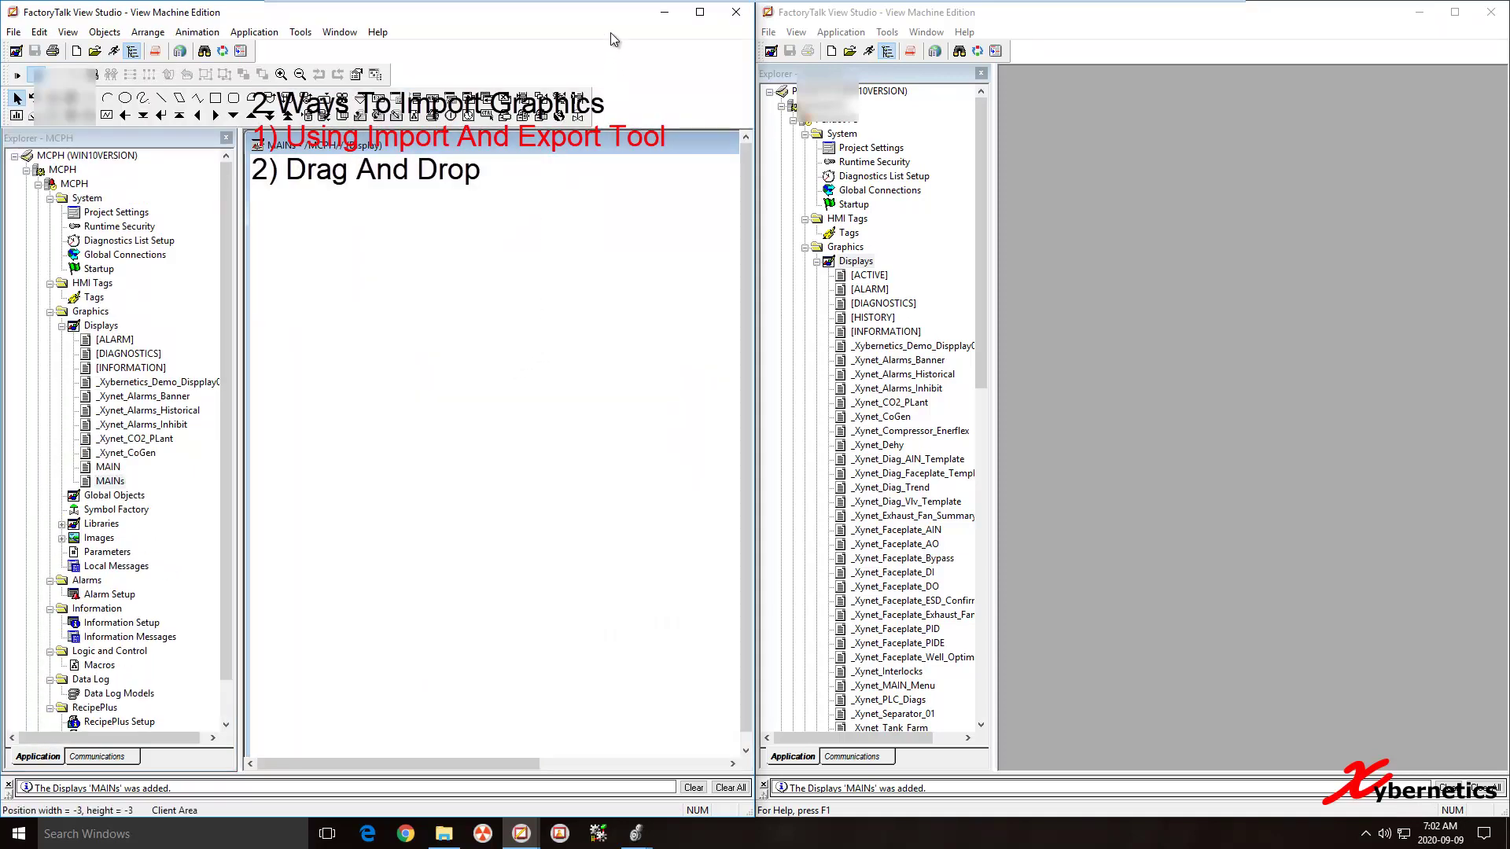
drag(621, 22, 647, 3)
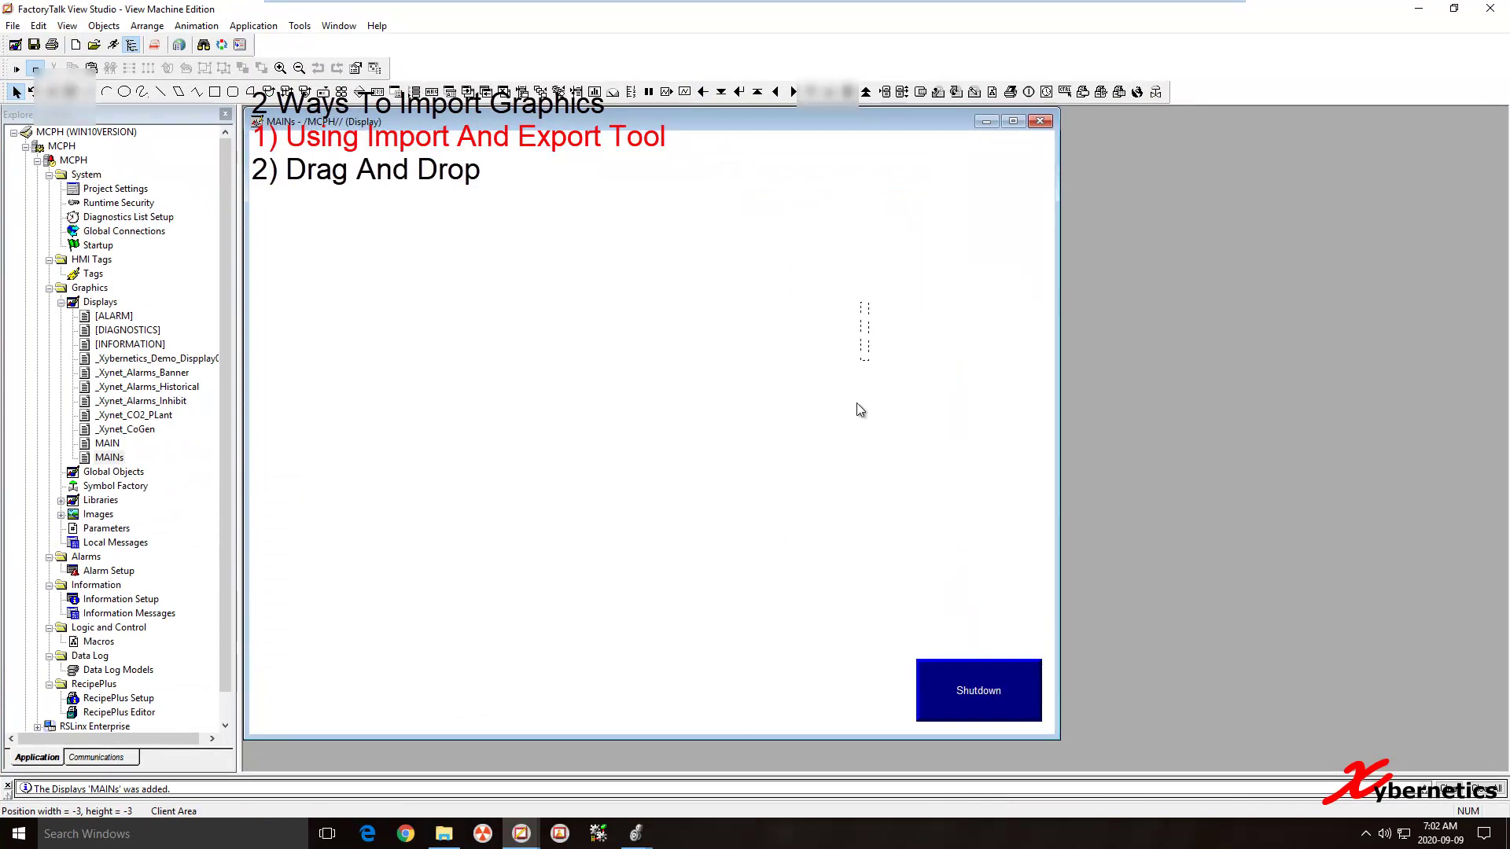
click(999, 694)
key(Delete)
key(ctrl+s)
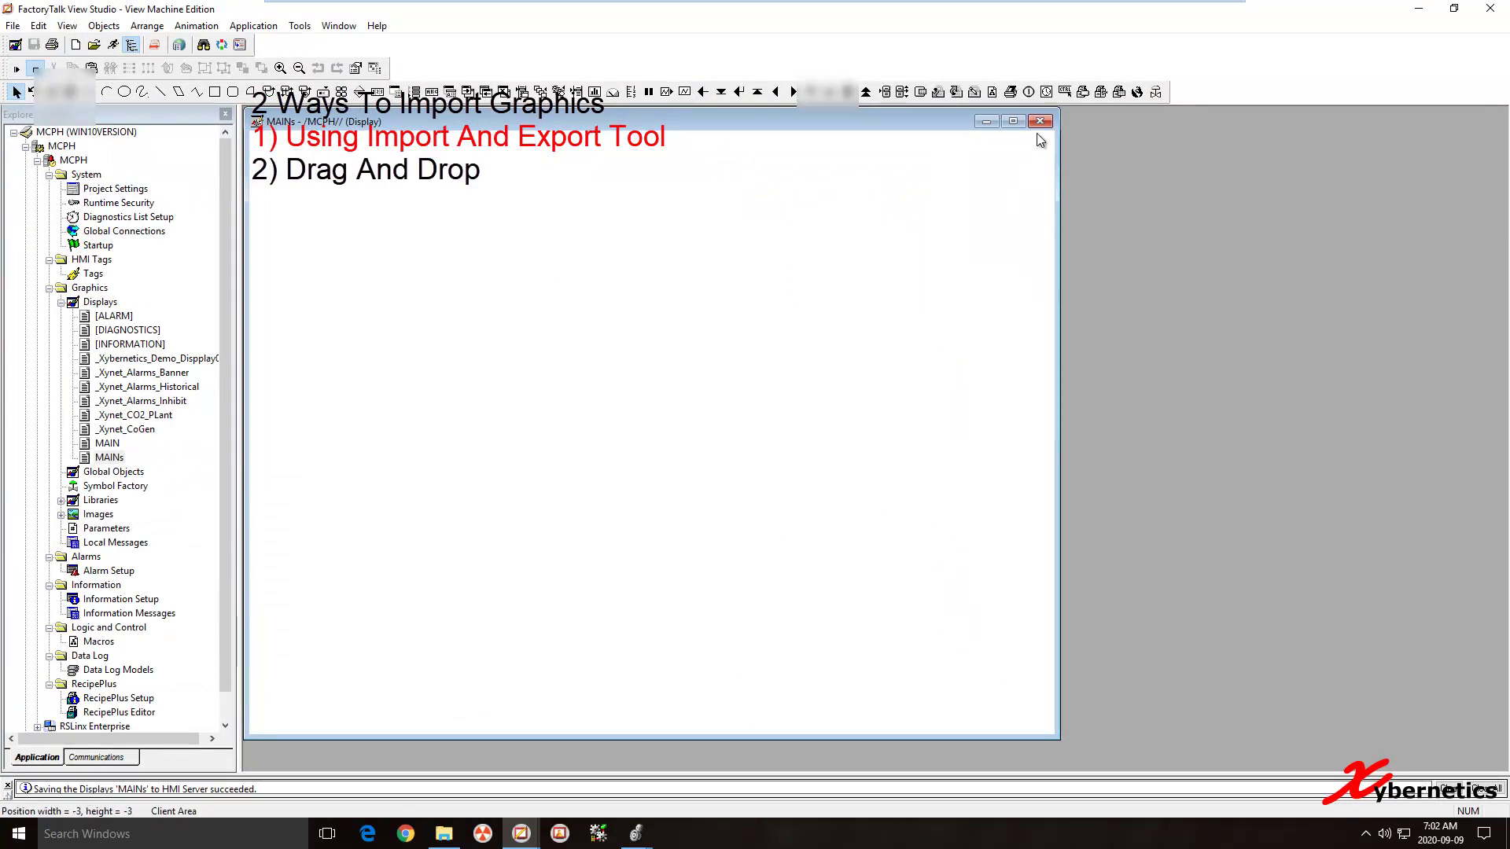
click(1040, 123)
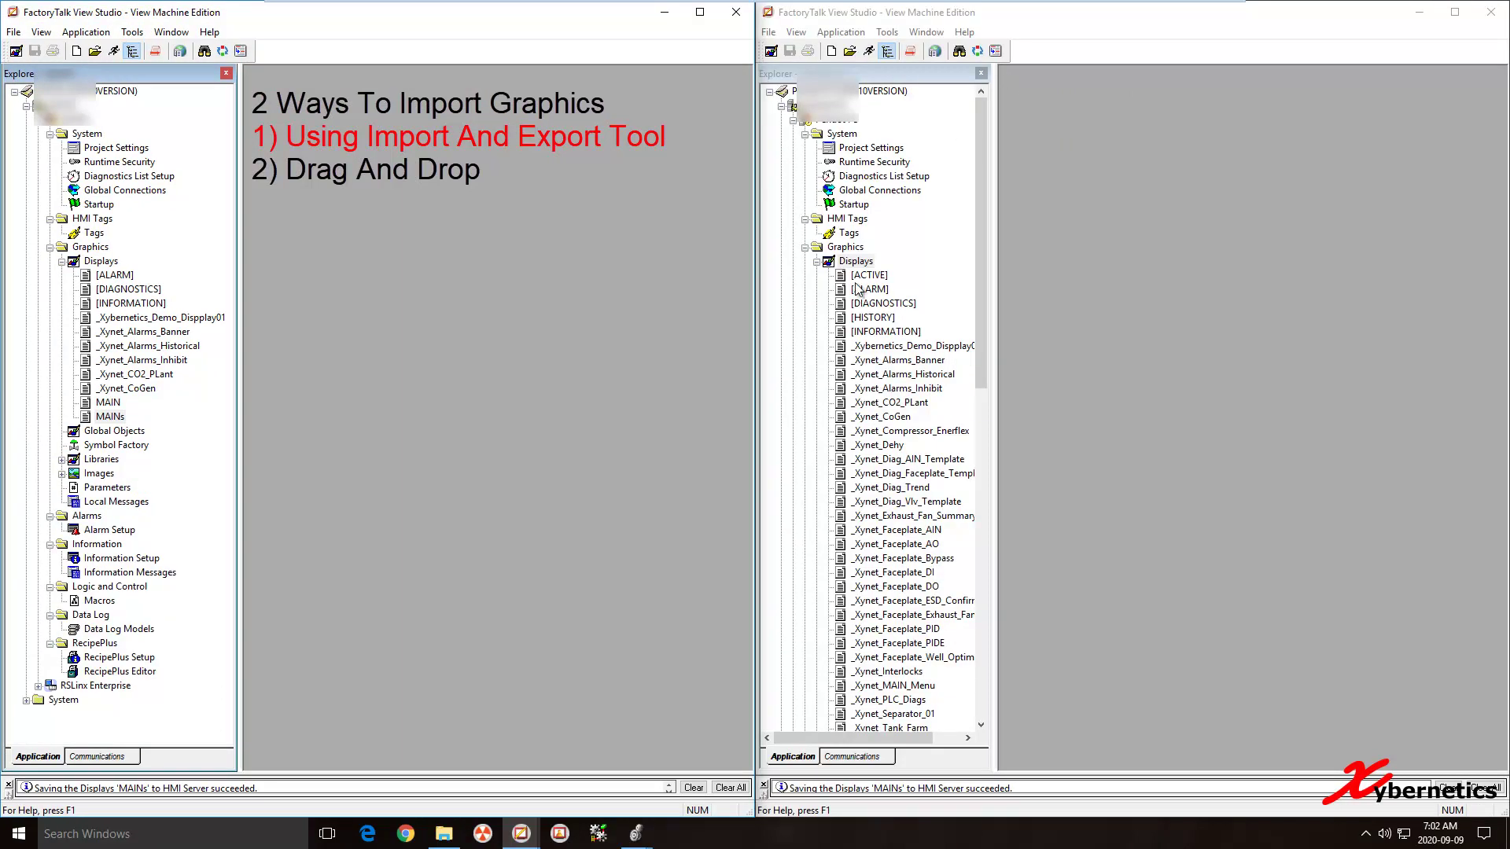
Step: Export only _Xynet_Compressor_Enerflex and _Xynet_Dehy from the right project to Documents, then close the log
right_click(853, 262)
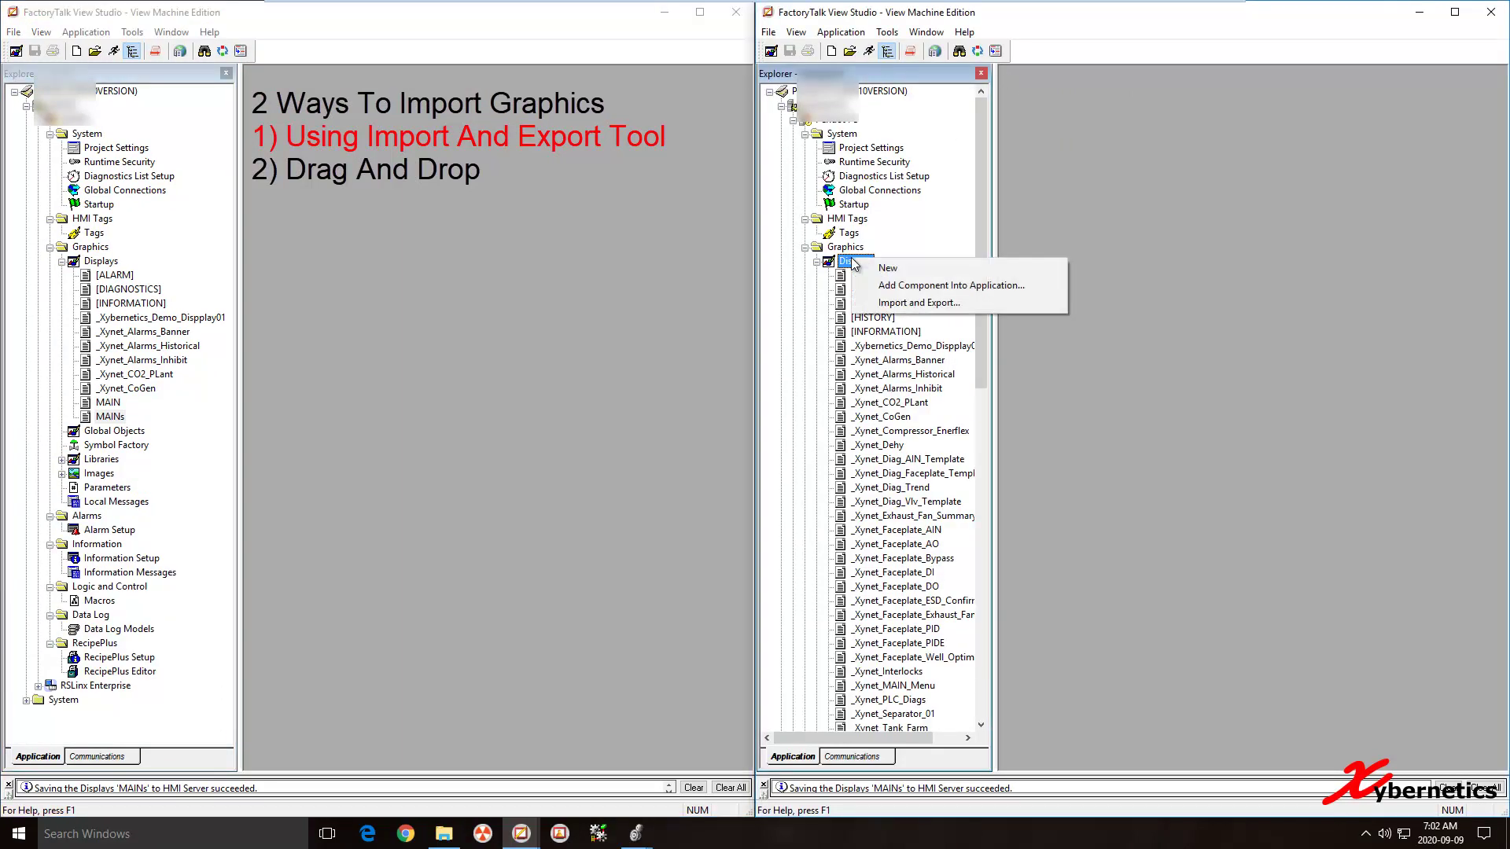
click(910, 304)
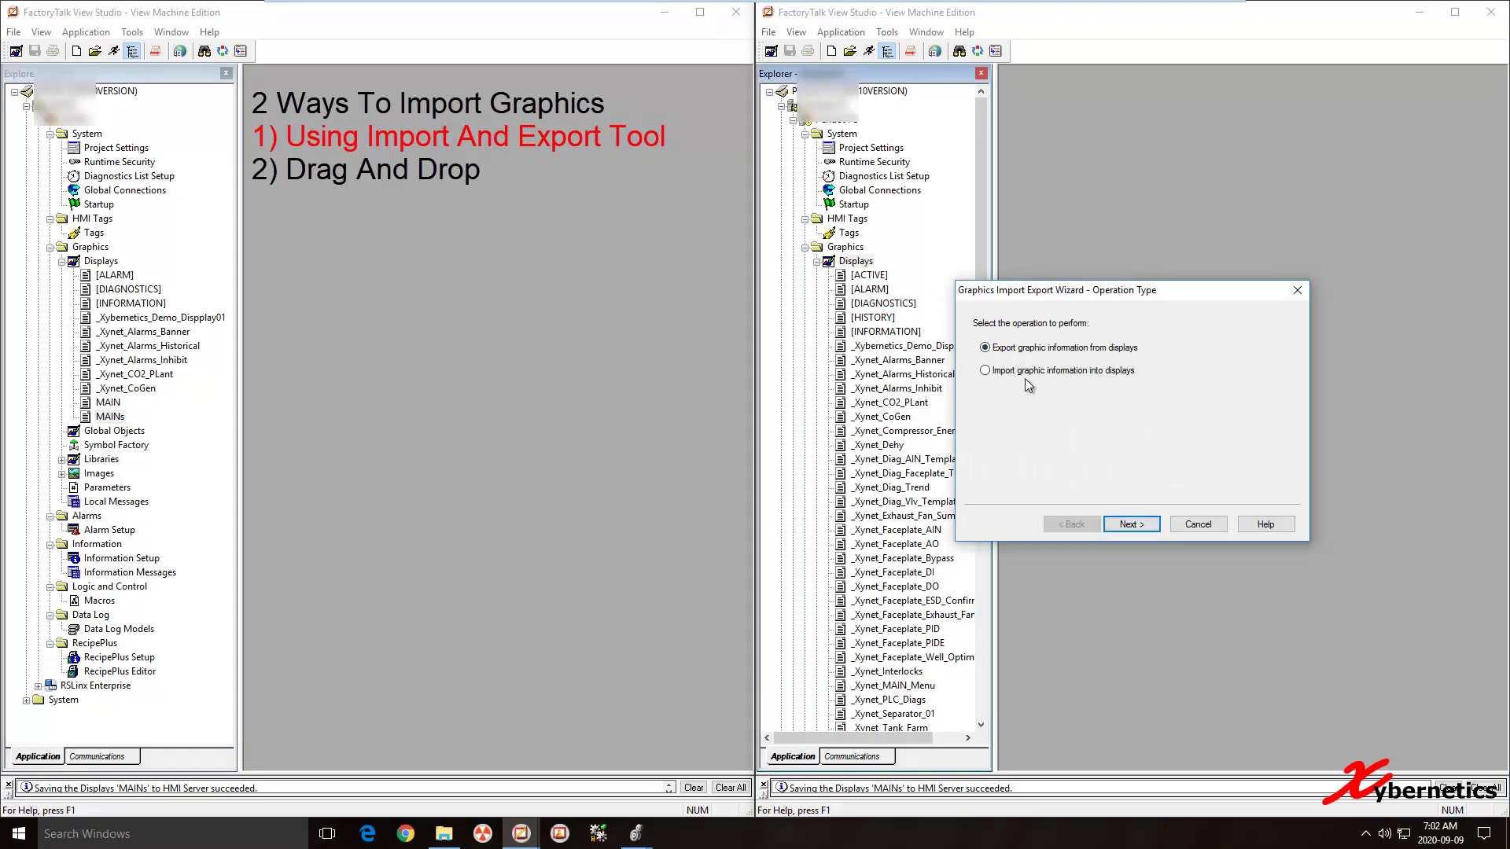
click(1146, 524)
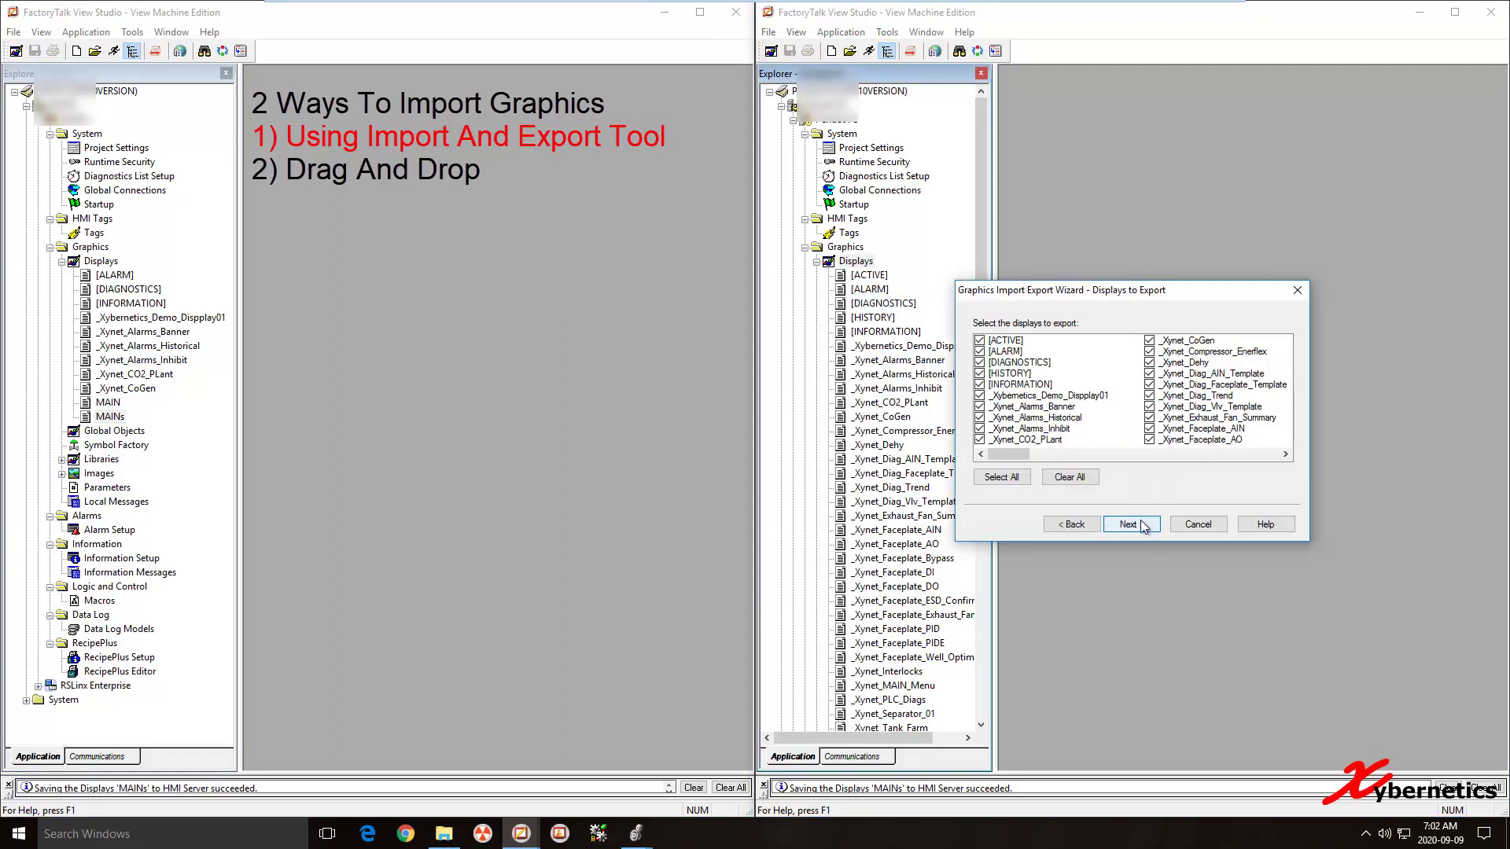
click(1064, 482)
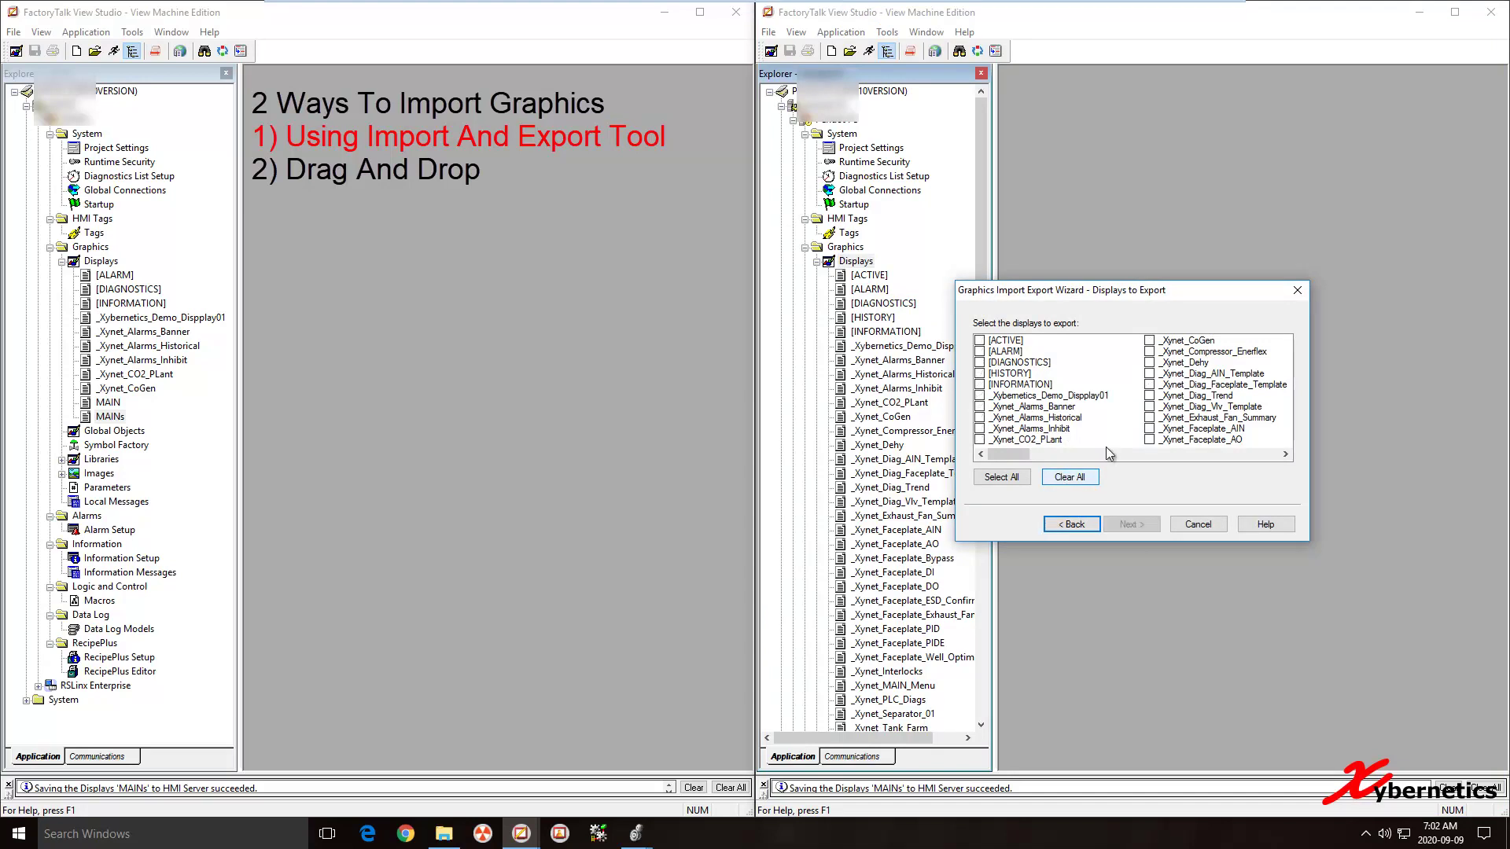
click(1149, 352)
click(1149, 363)
click(1132, 524)
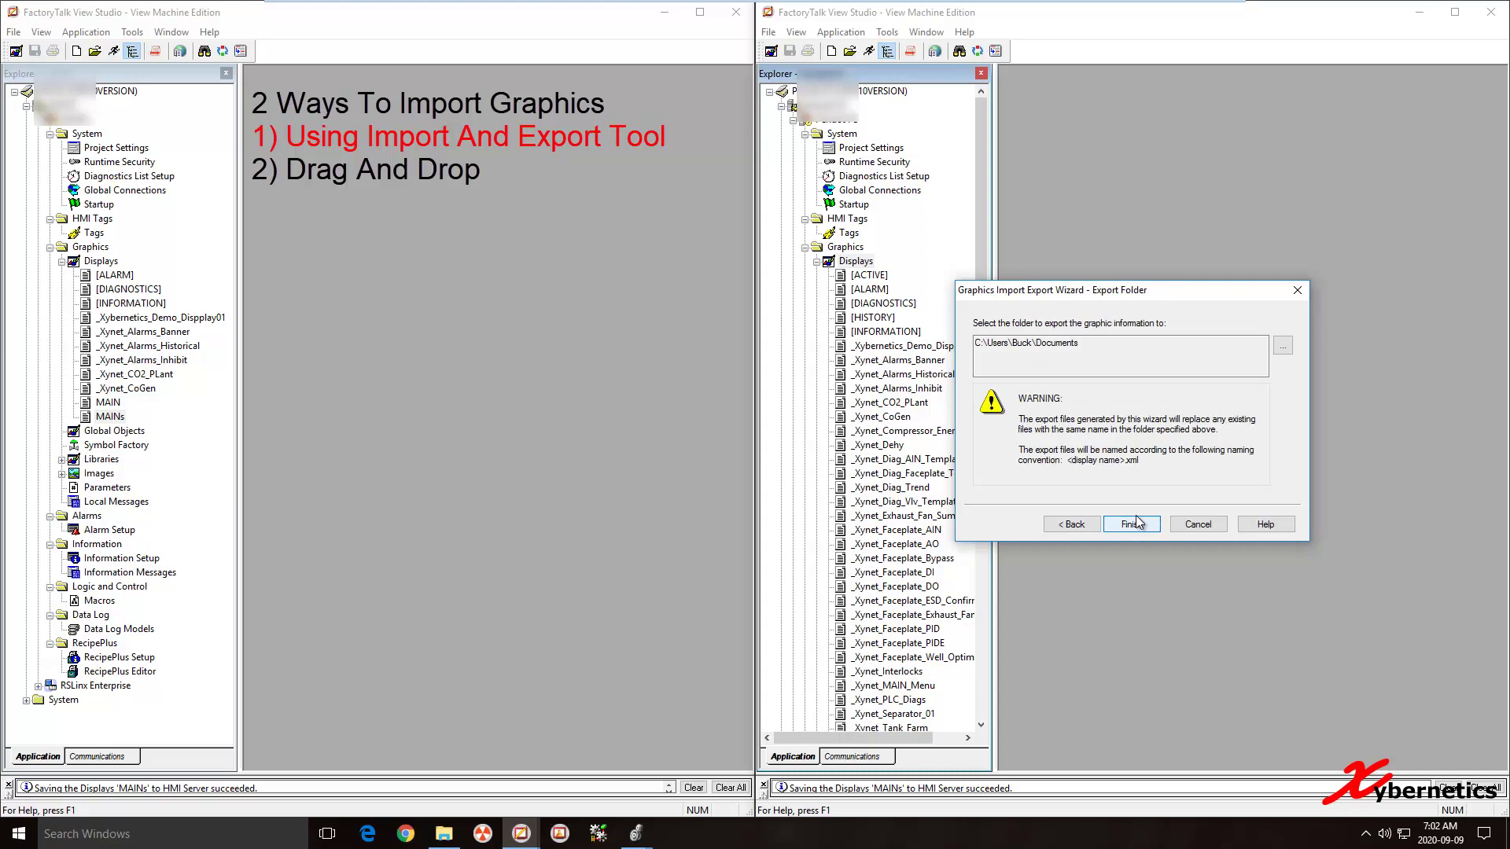
click(1132, 523)
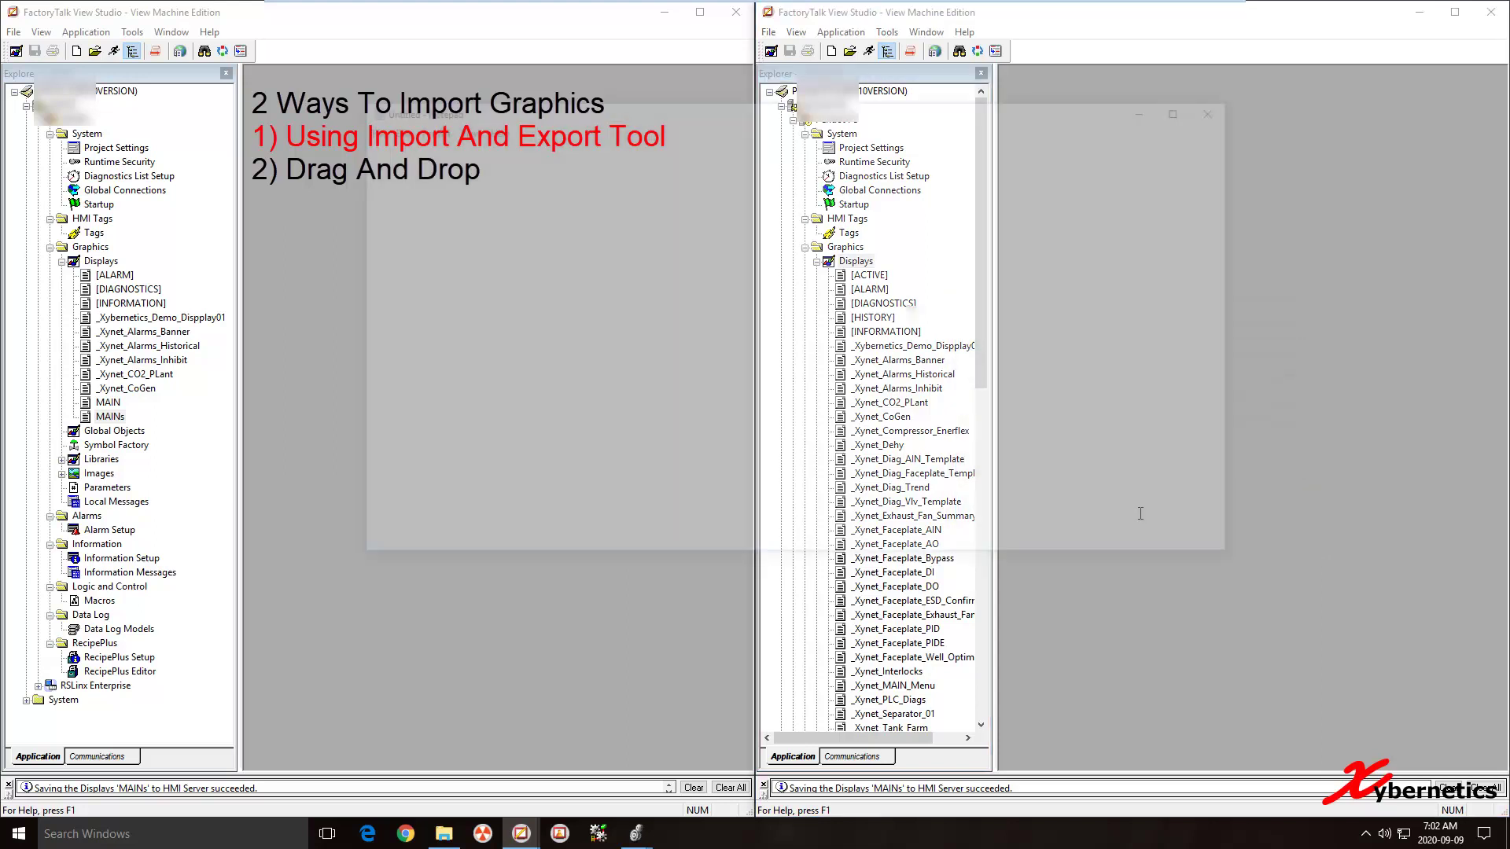
click(1225, 106)
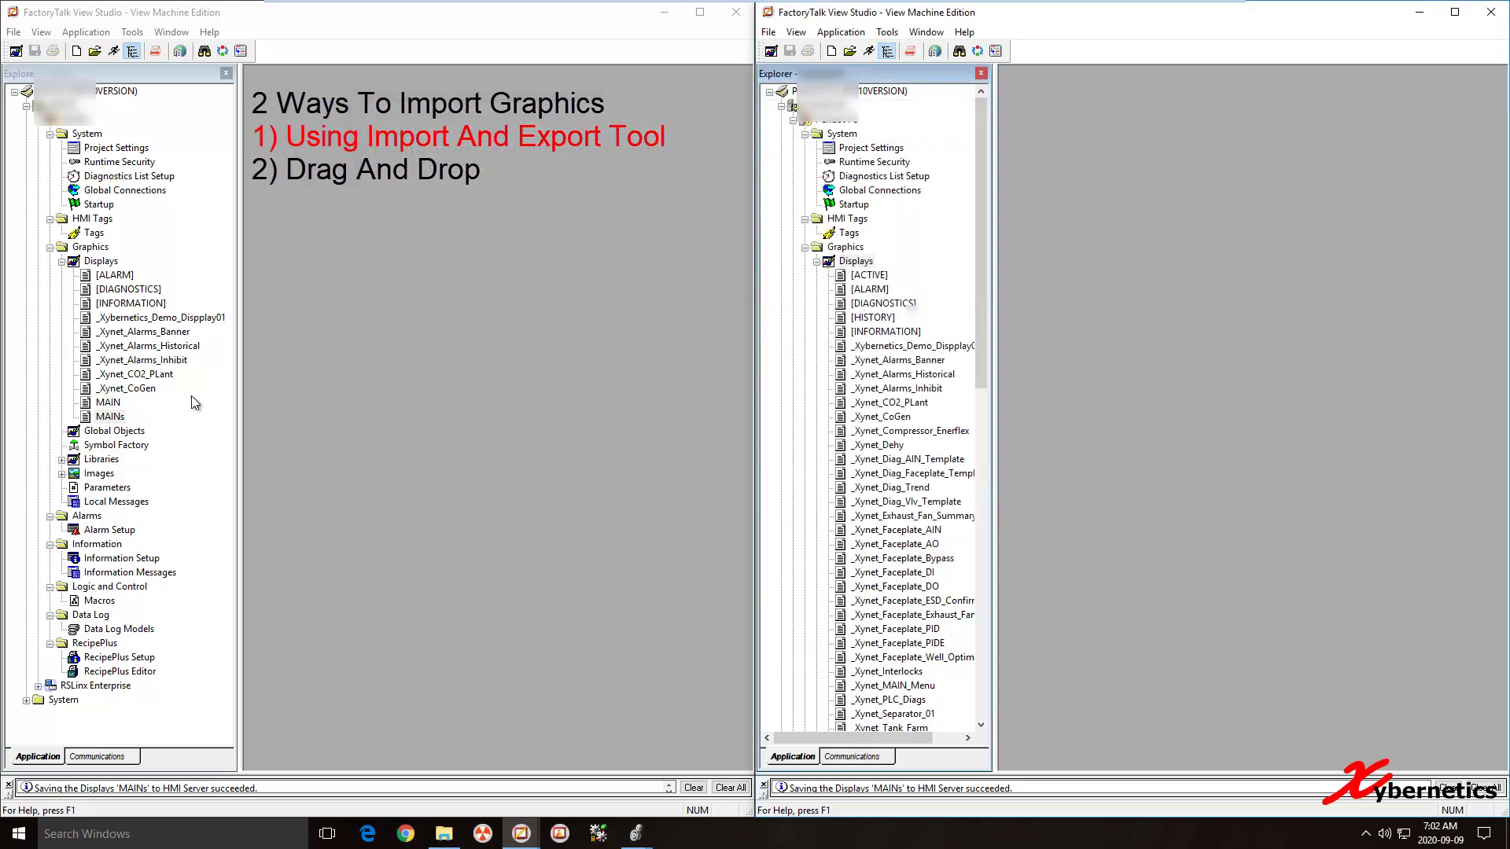
Step: Start a single-file import into the left project from _Xynet_Compressor_Enerflex.xml, without a backup
click(110, 417)
right_click(109, 270)
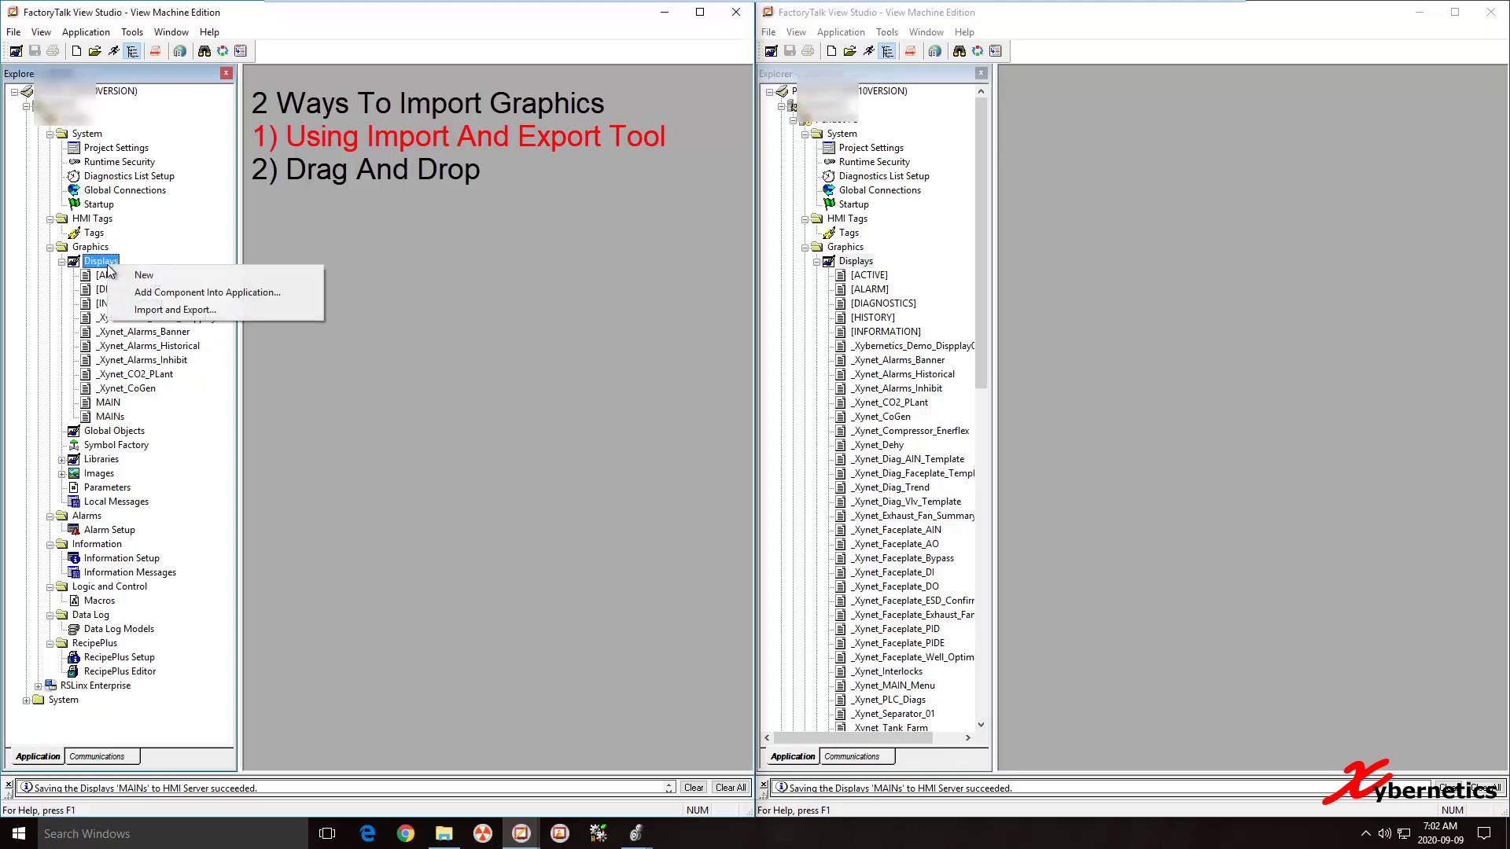
click(228, 308)
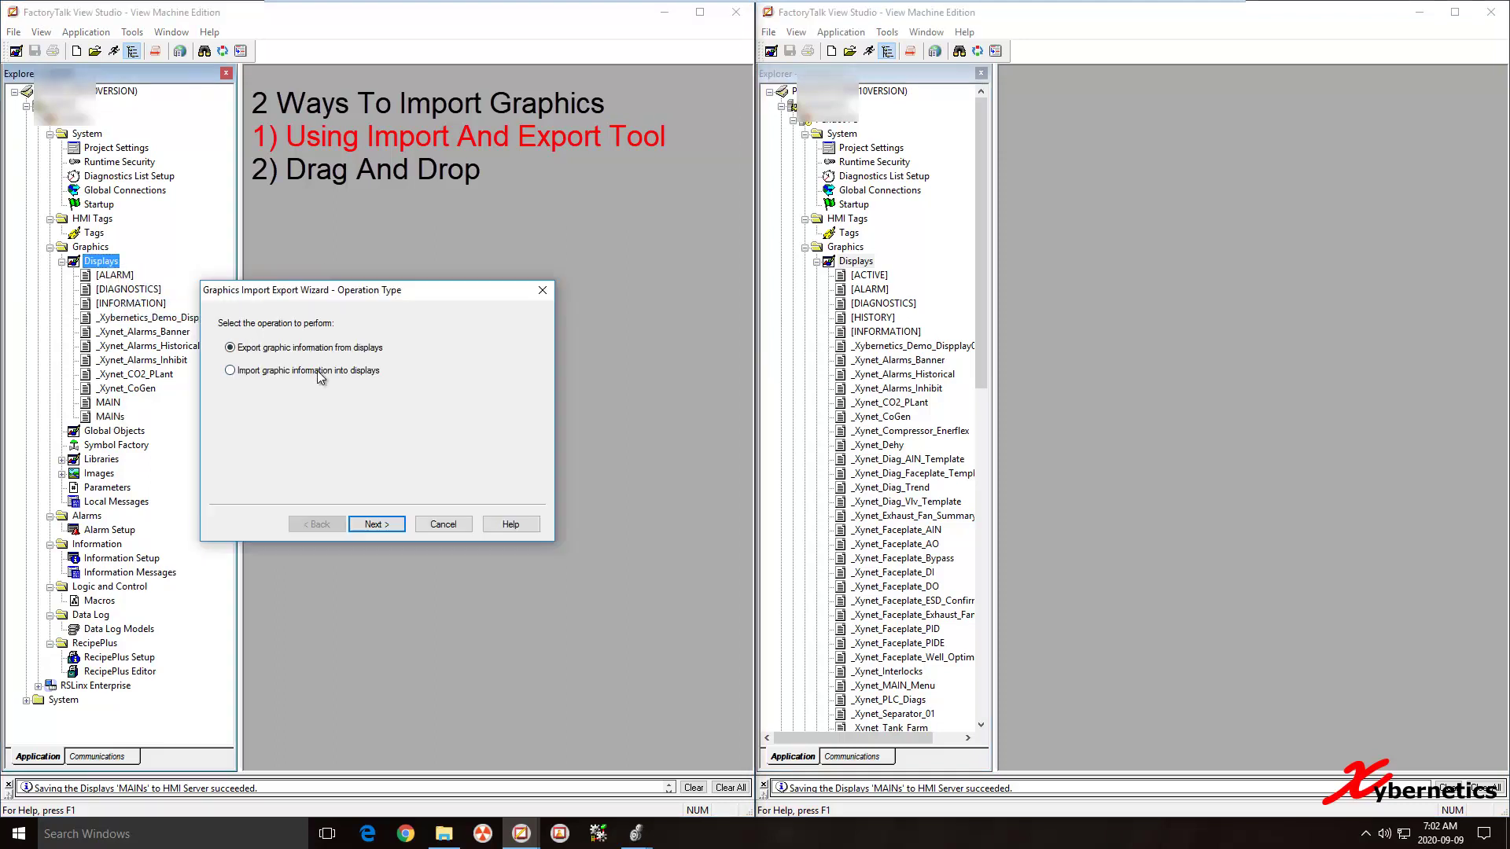
click(378, 524)
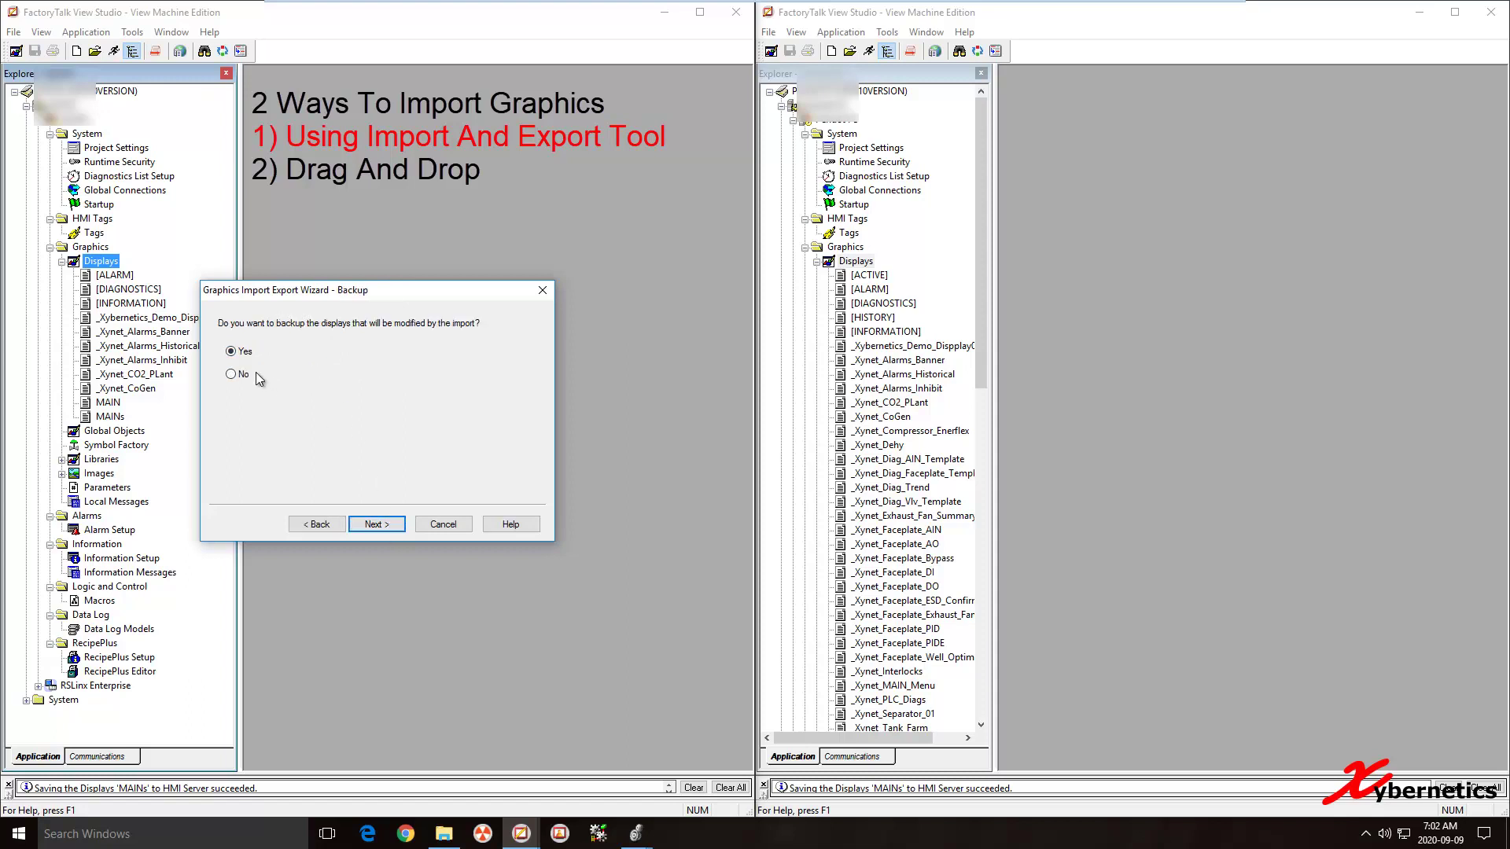
click(377, 523)
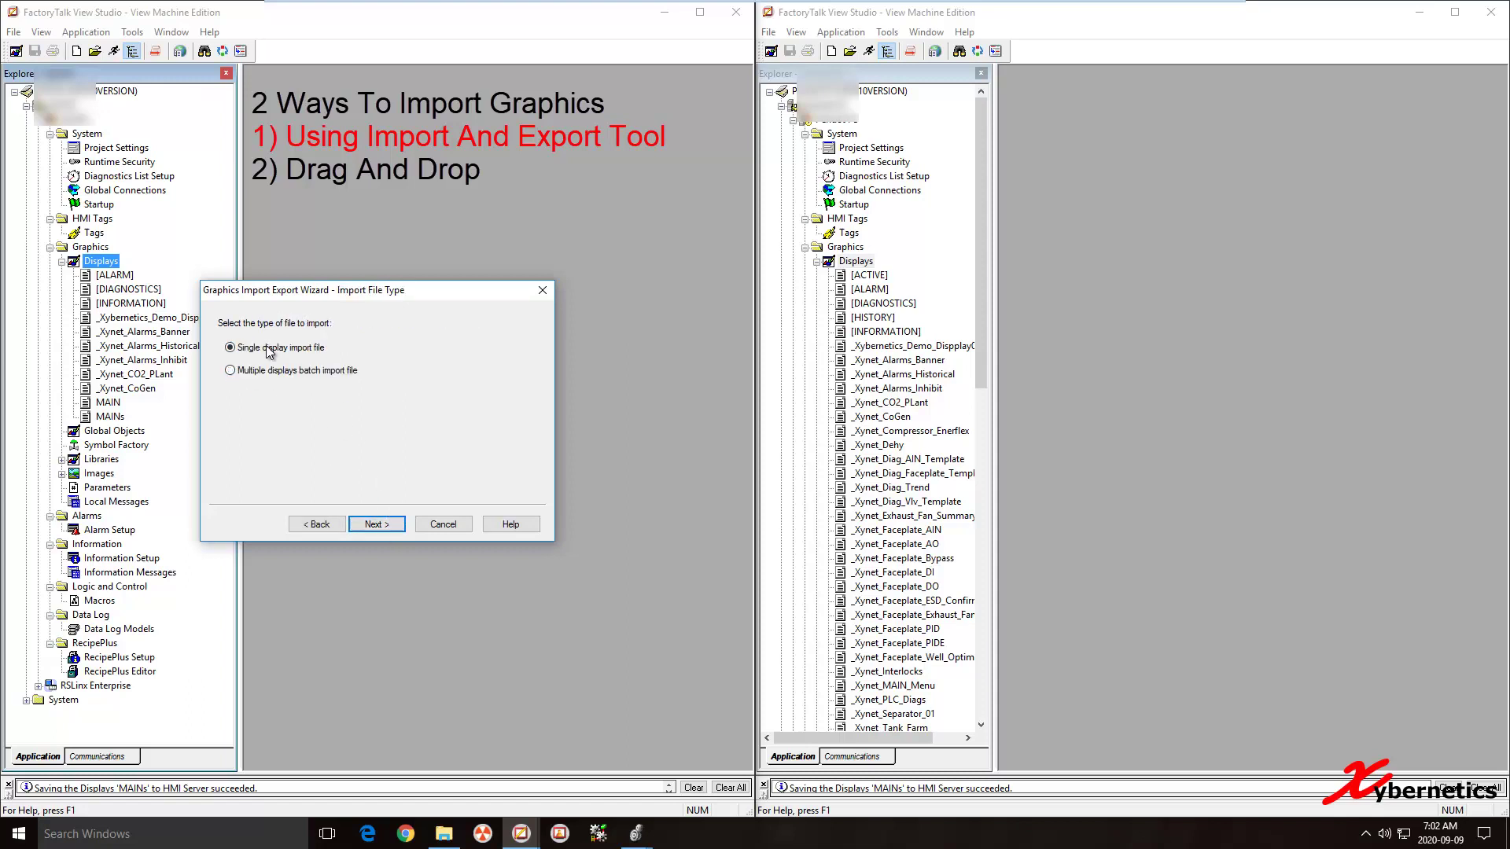
click(381, 525)
click(527, 346)
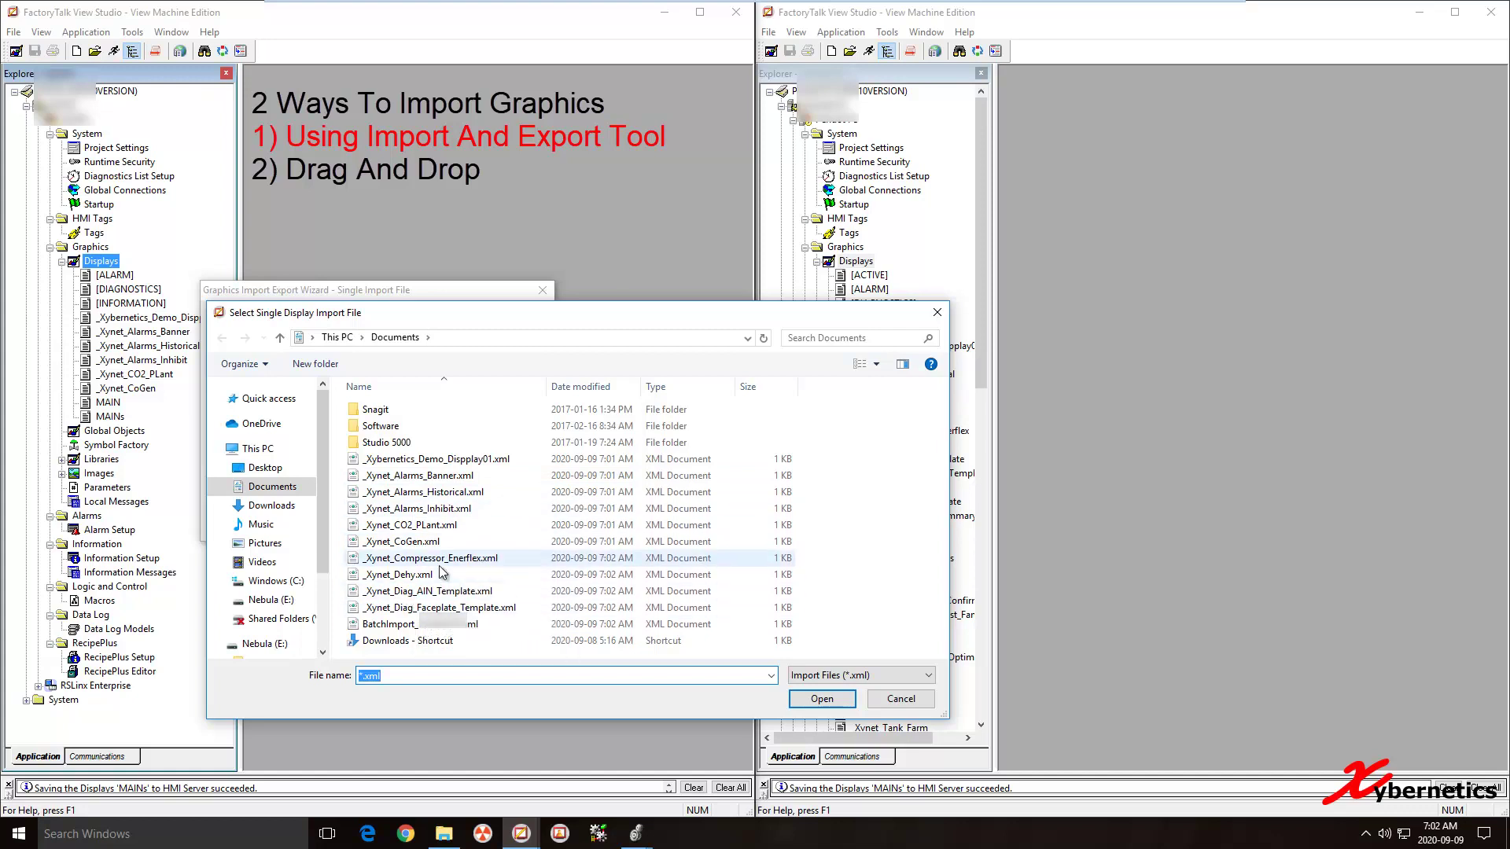
click(448, 559)
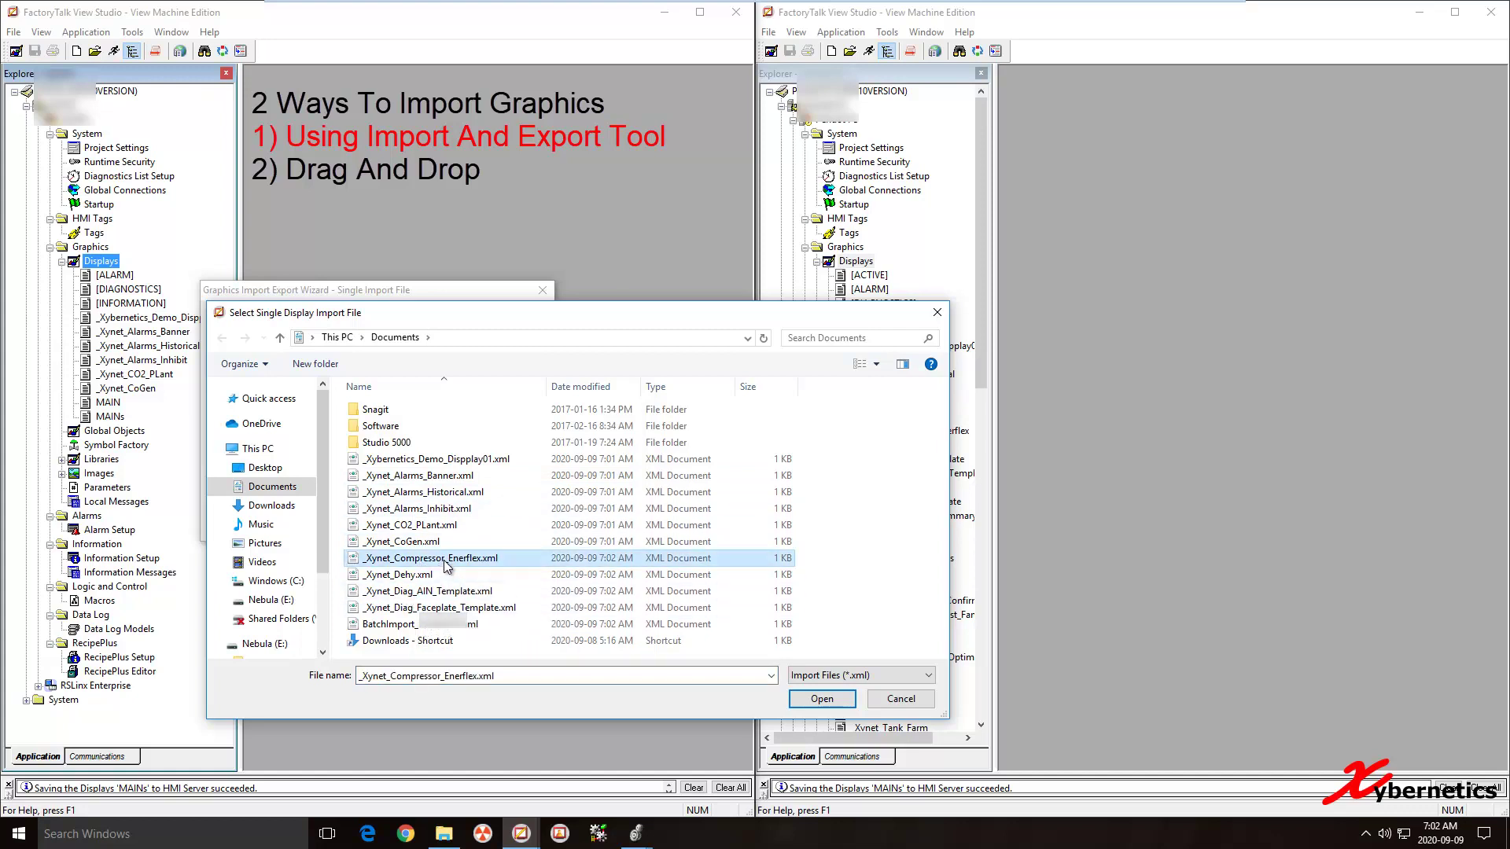
double_click(446, 560)
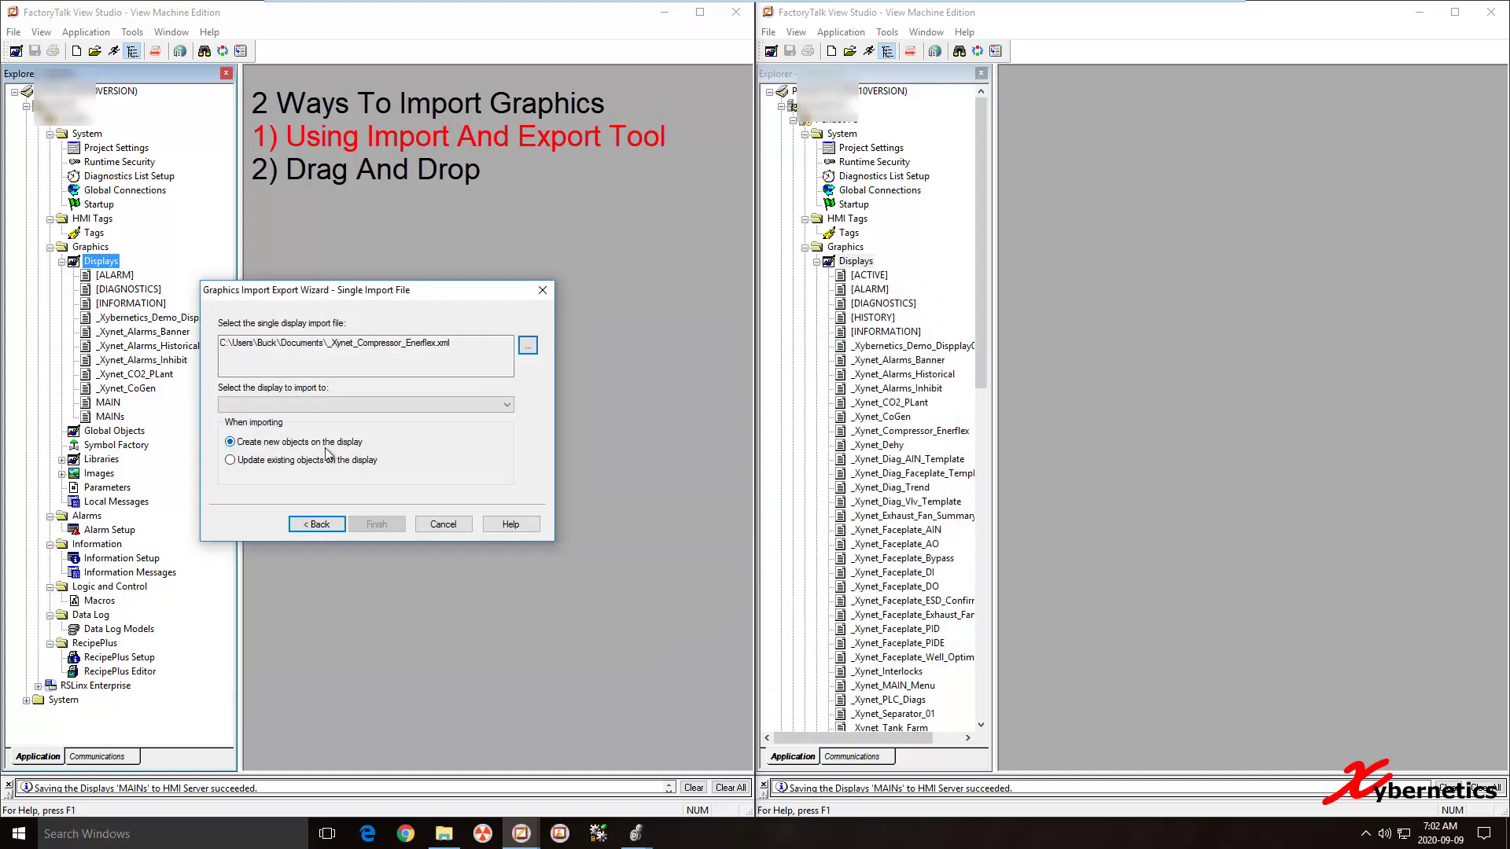
Step: Import into the MAINs display, copy the imported display name from the log, and close it
click(374, 404)
click(375, 404)
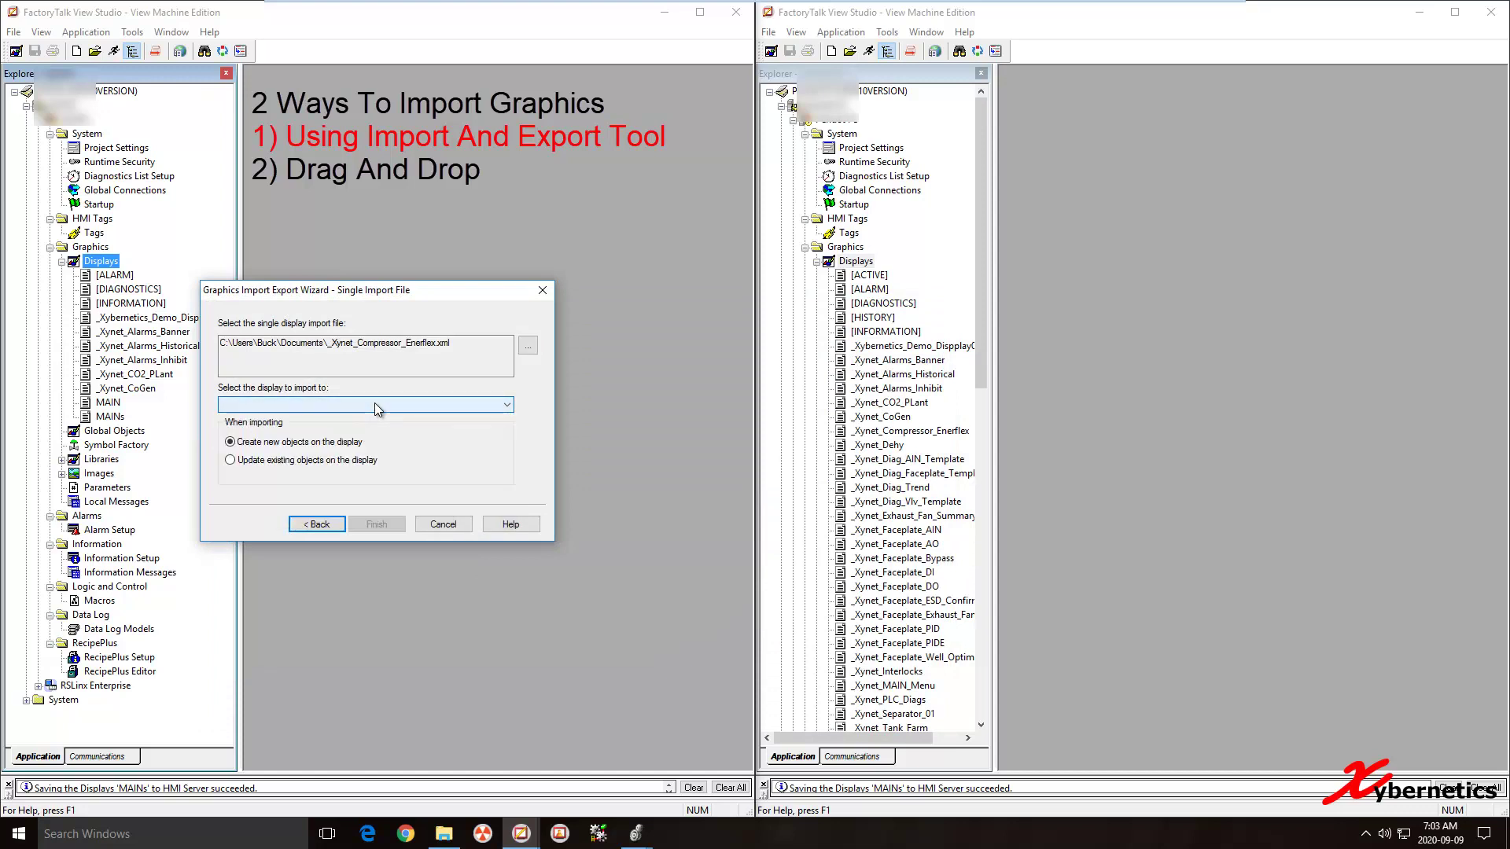
click(365, 404)
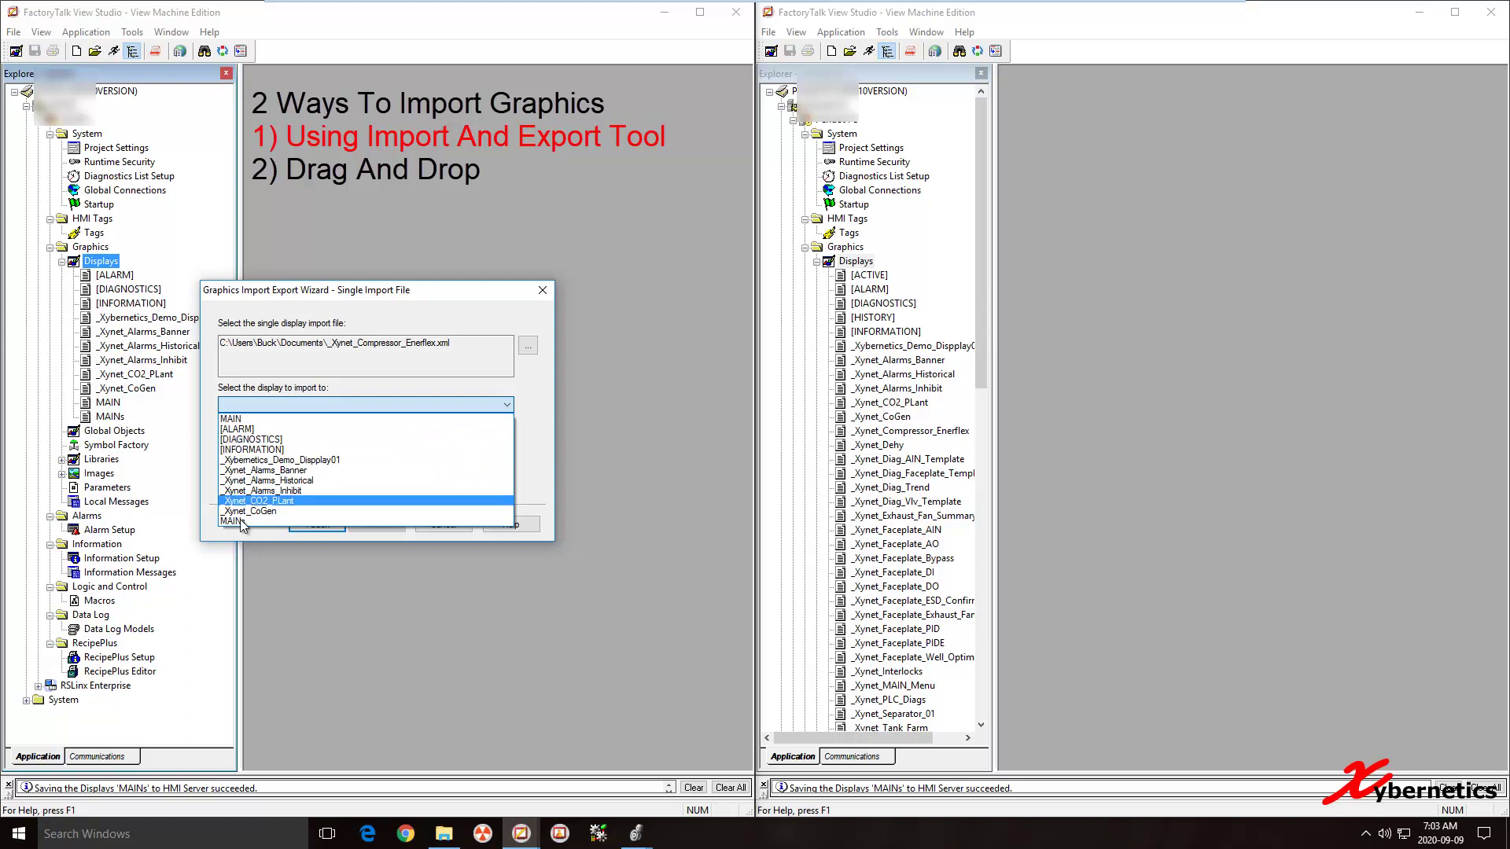
click(235, 521)
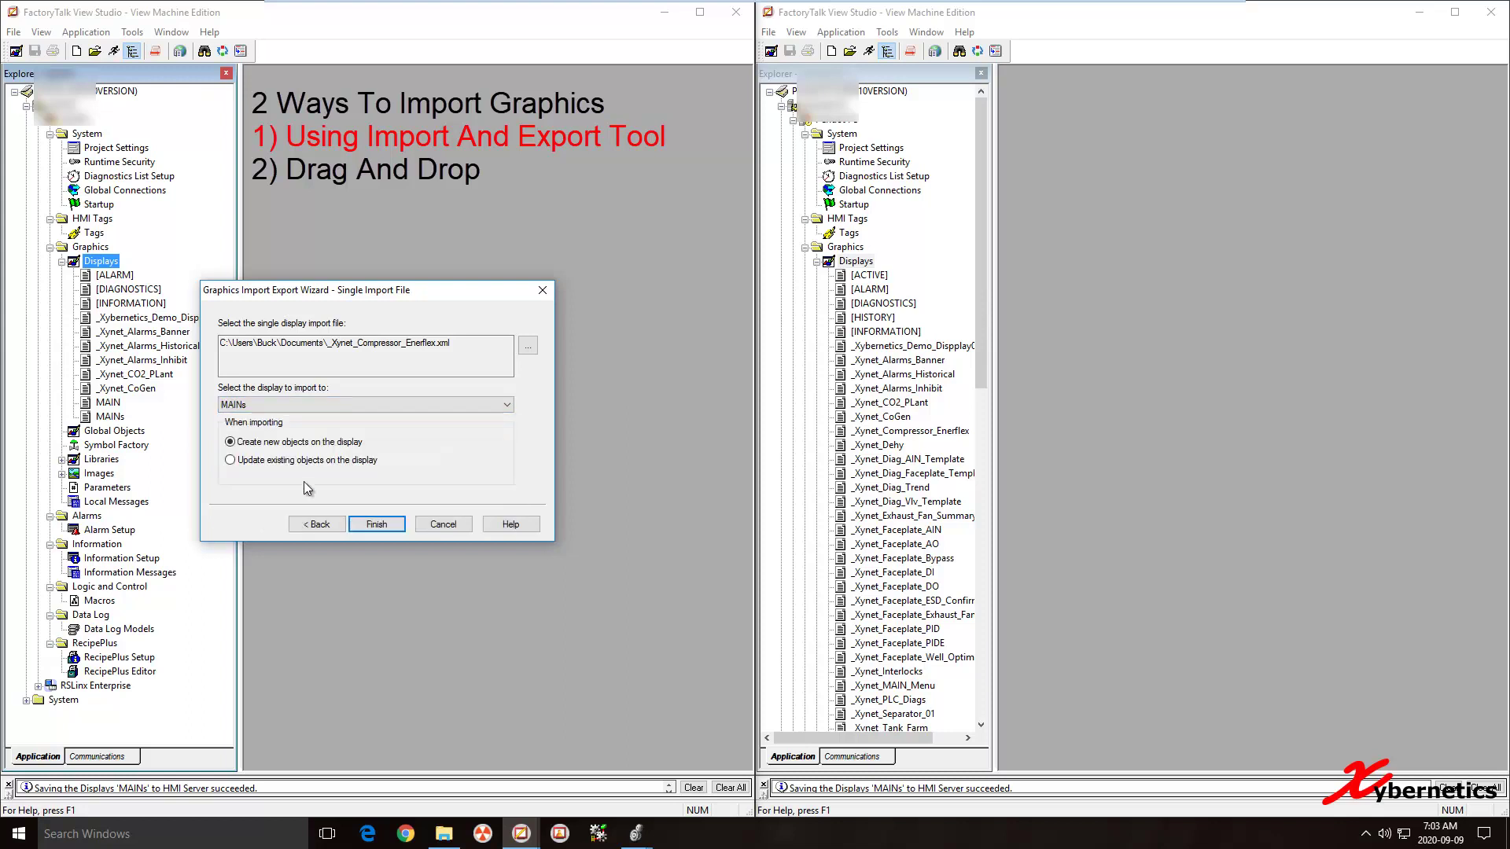
click(377, 524)
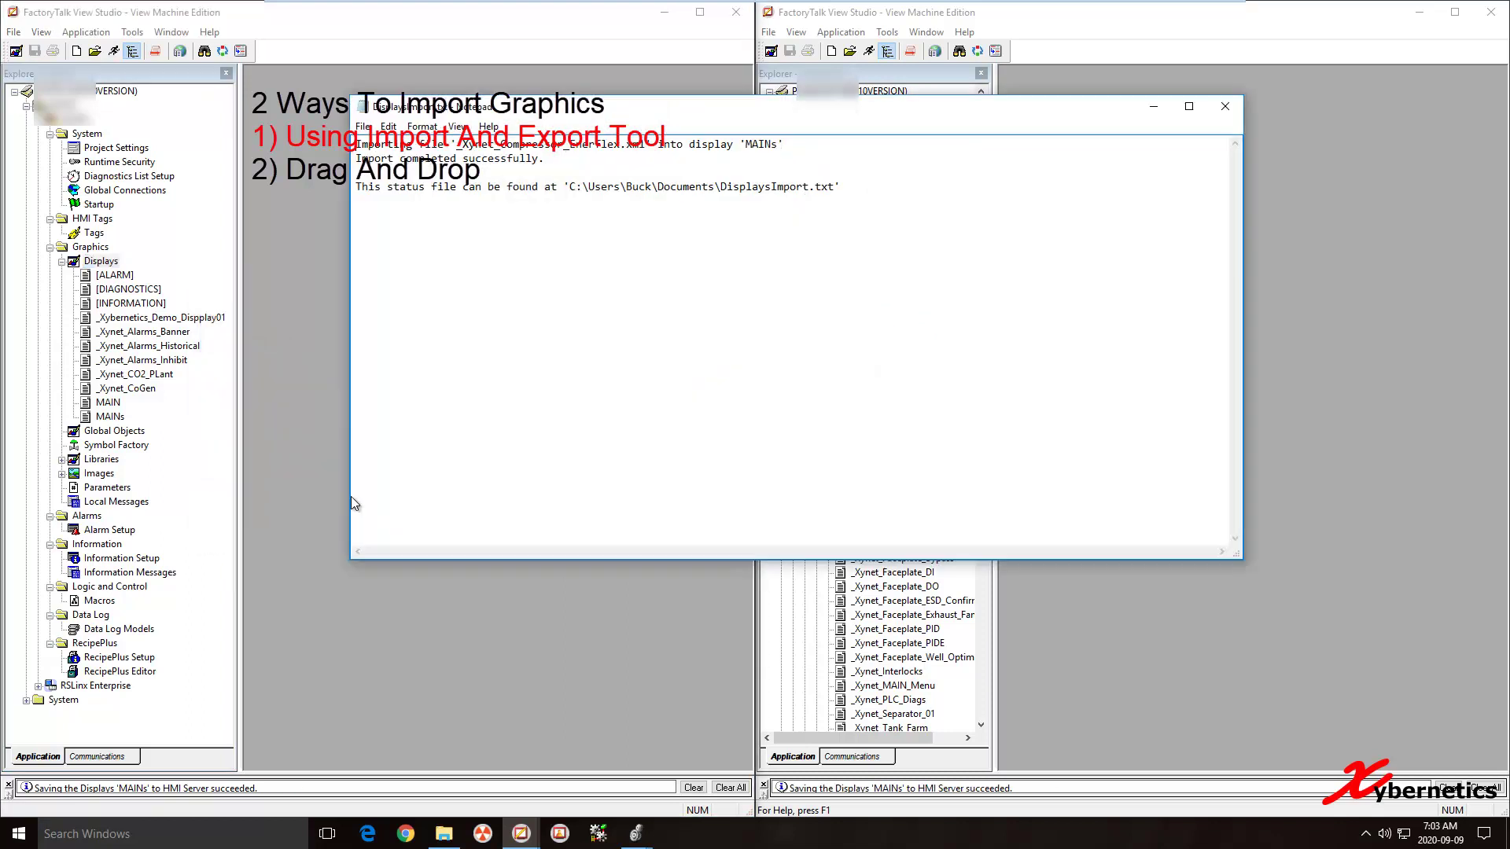
drag(538, 159, 356, 159)
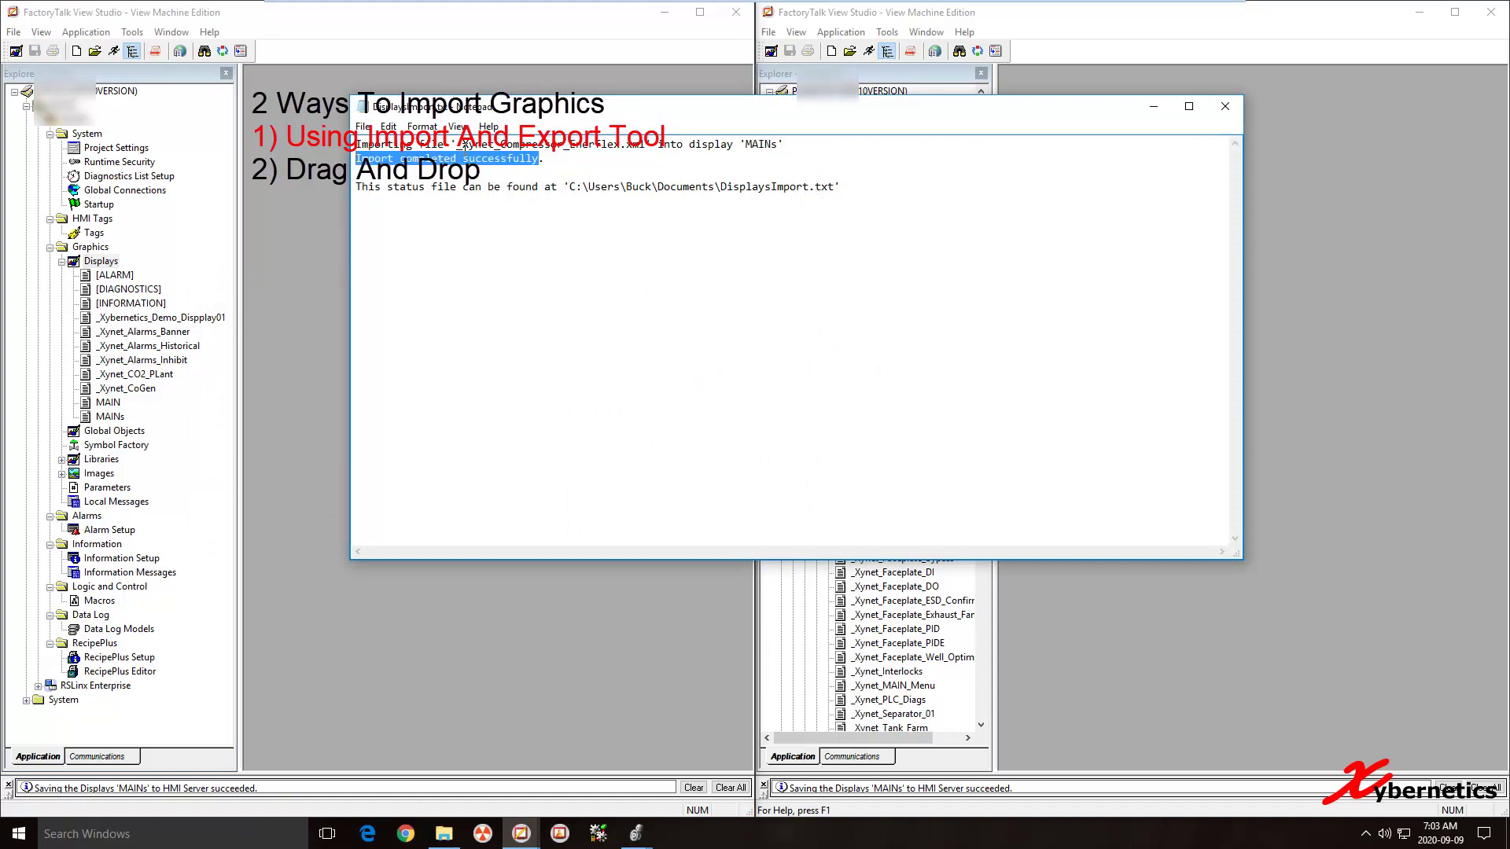
drag(456, 144, 612, 138)
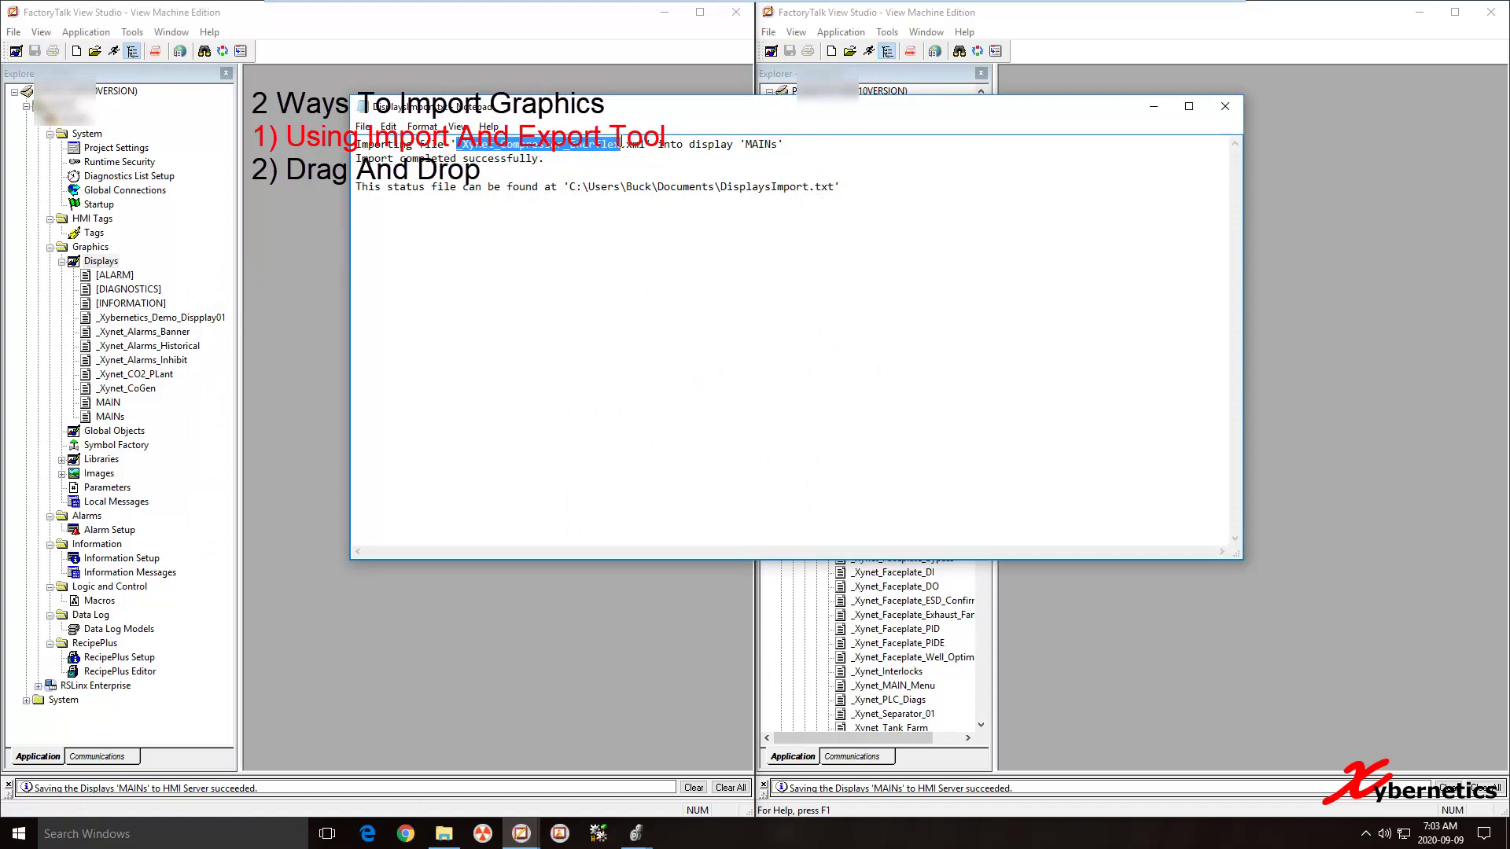
click(1225, 105)
Step: Rename MAINs to _Xynet_Compressor_Enerflex by pasting the copied name
right_click(114, 419)
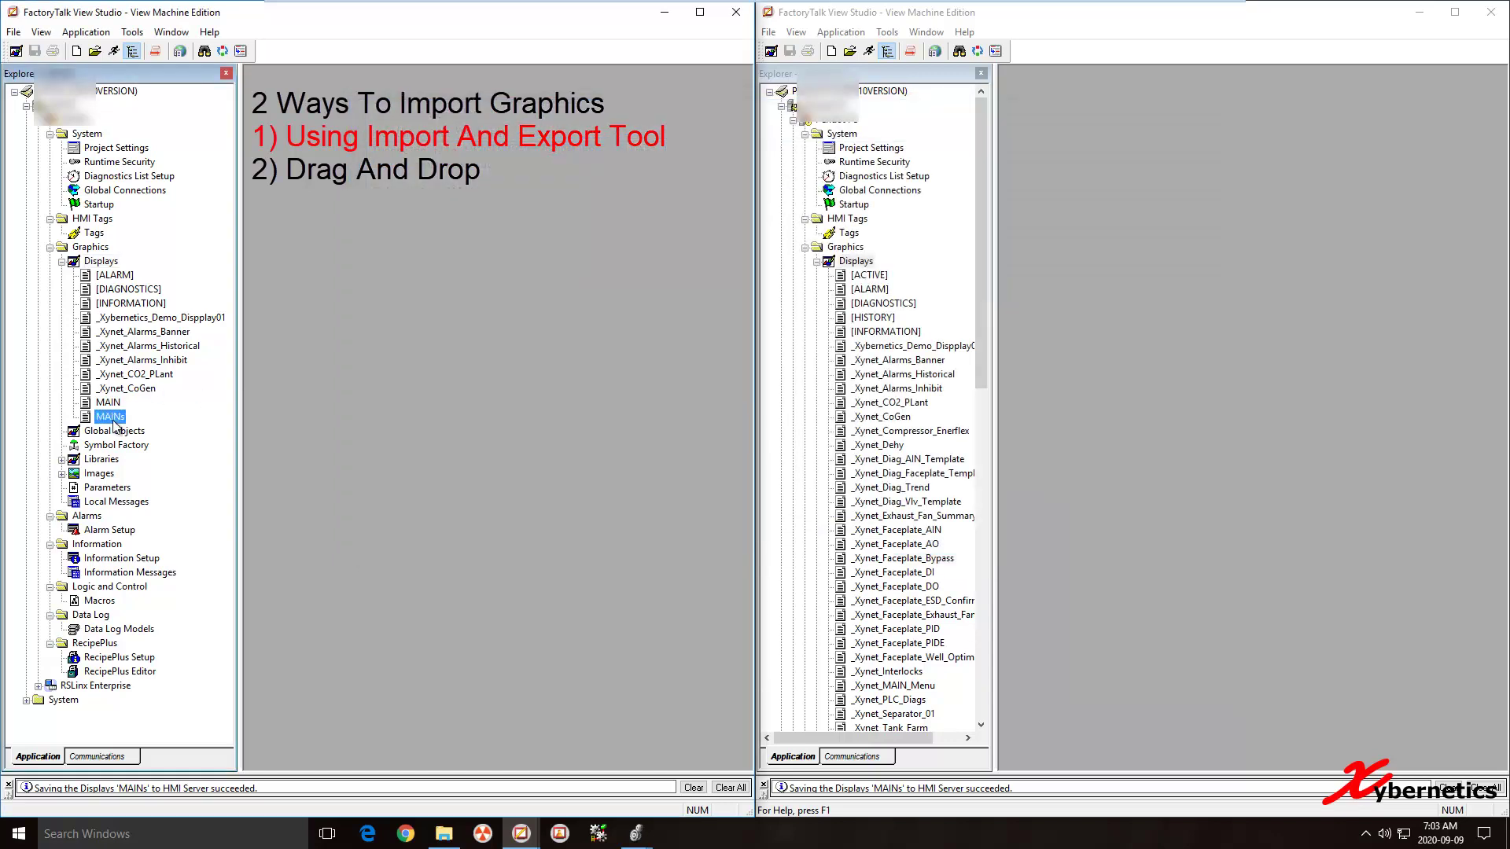
click(156, 488)
text(_Xynet_Compressor_Enerflex)
key(Return)
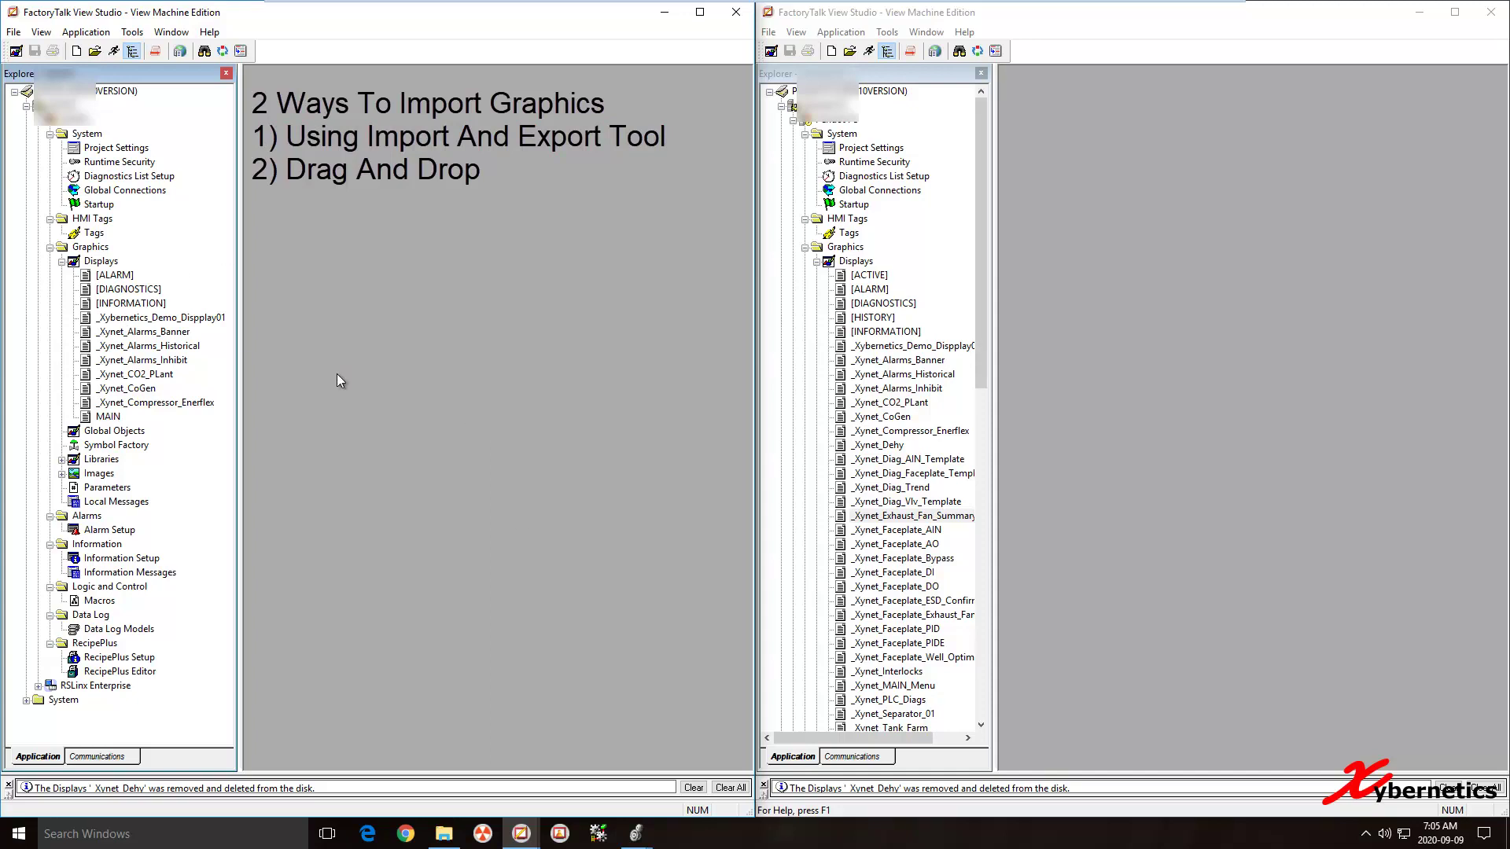
click(100, 262)
Step: Drag _Xynet_Dehy, _Xynet_Faceplate_PID and _Xynet_PLC_Diags from the right project into the left project's Displays
click(925, 600)
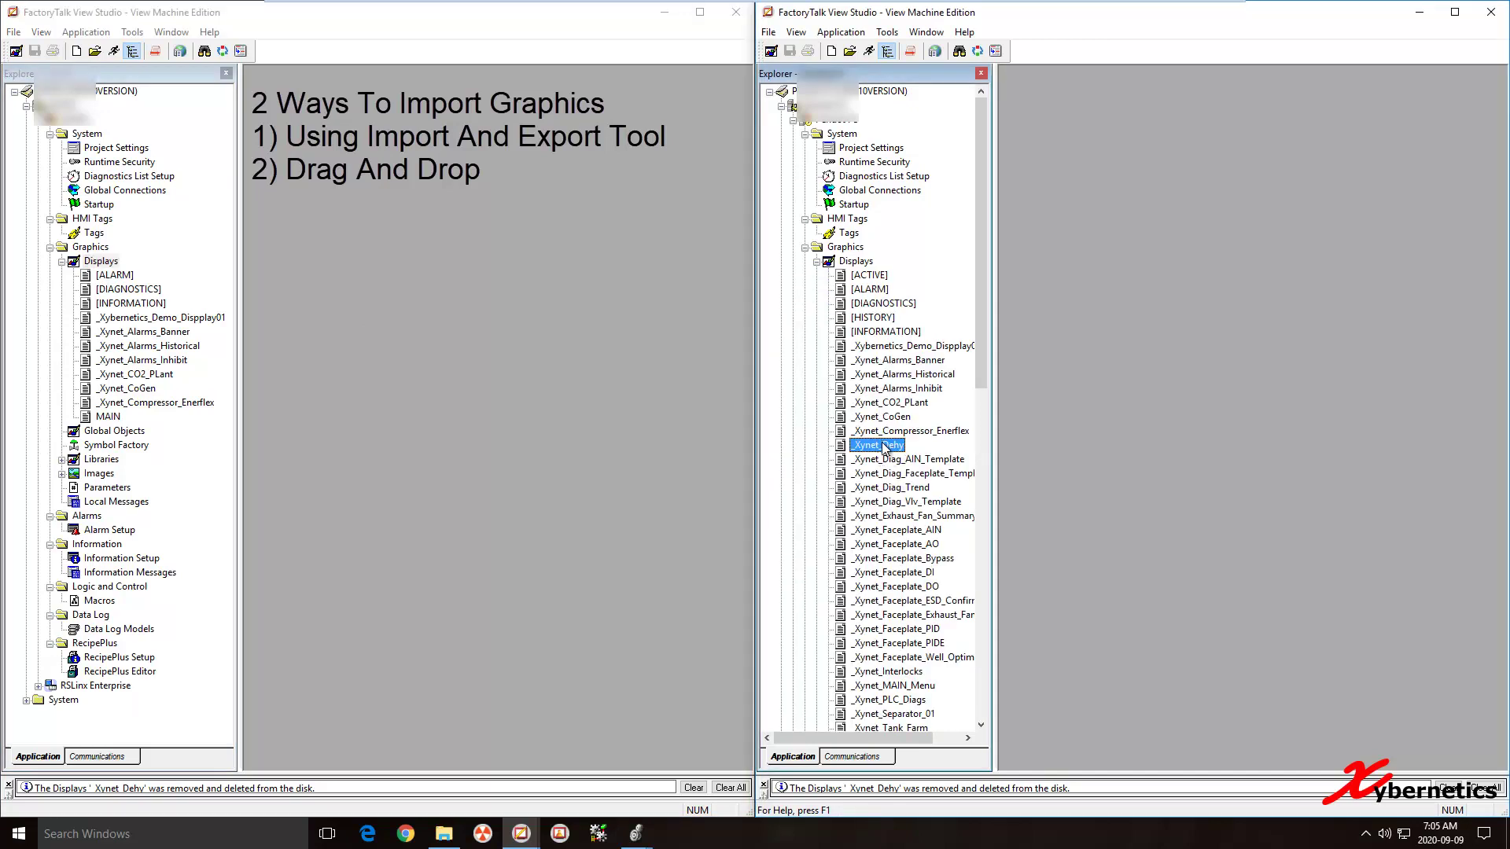
drag(883, 448, 99, 265)
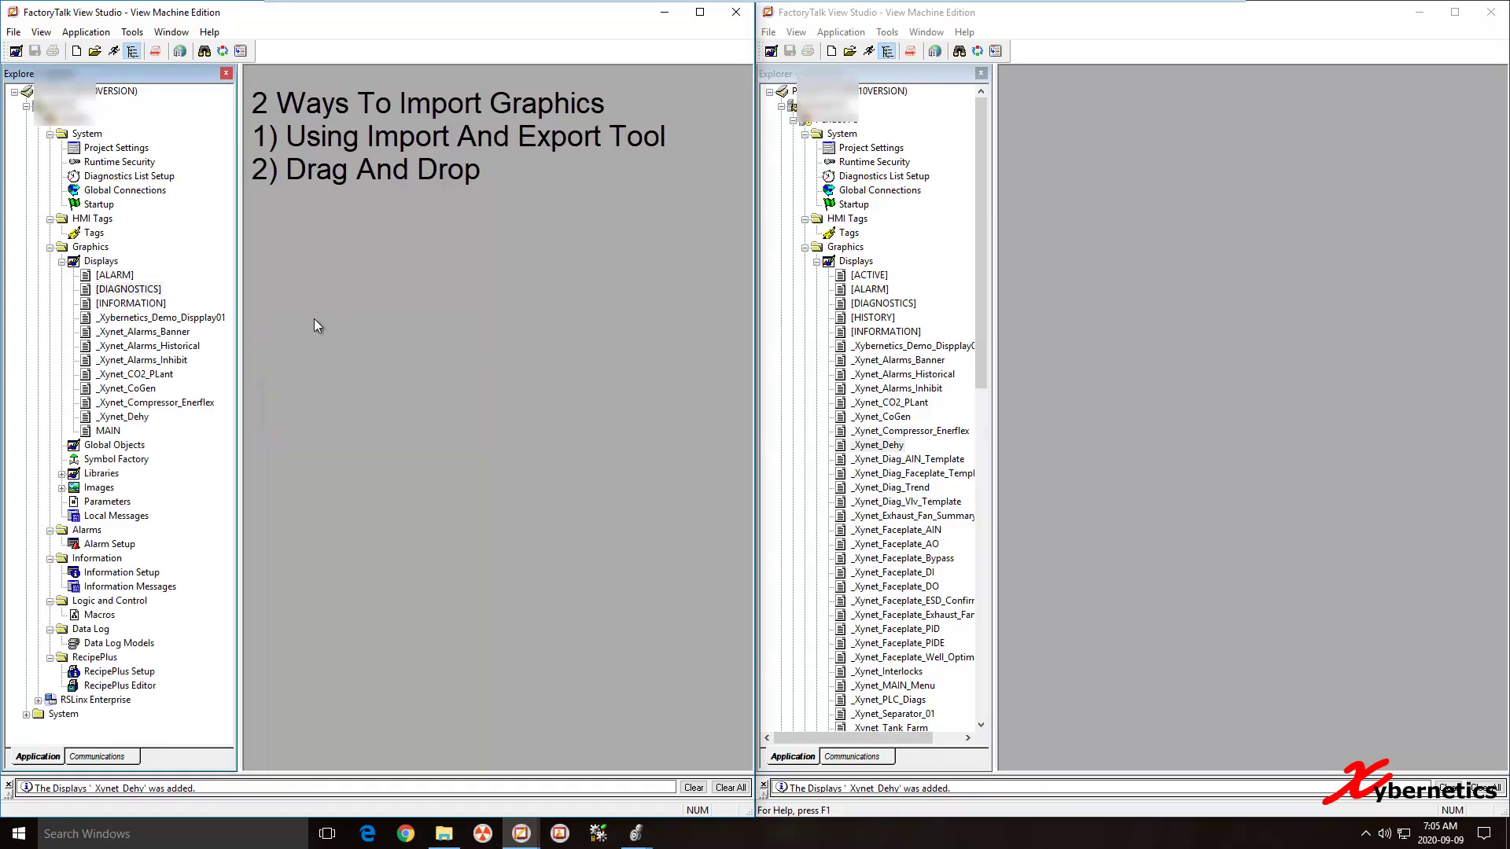
click(125, 419)
click(100, 262)
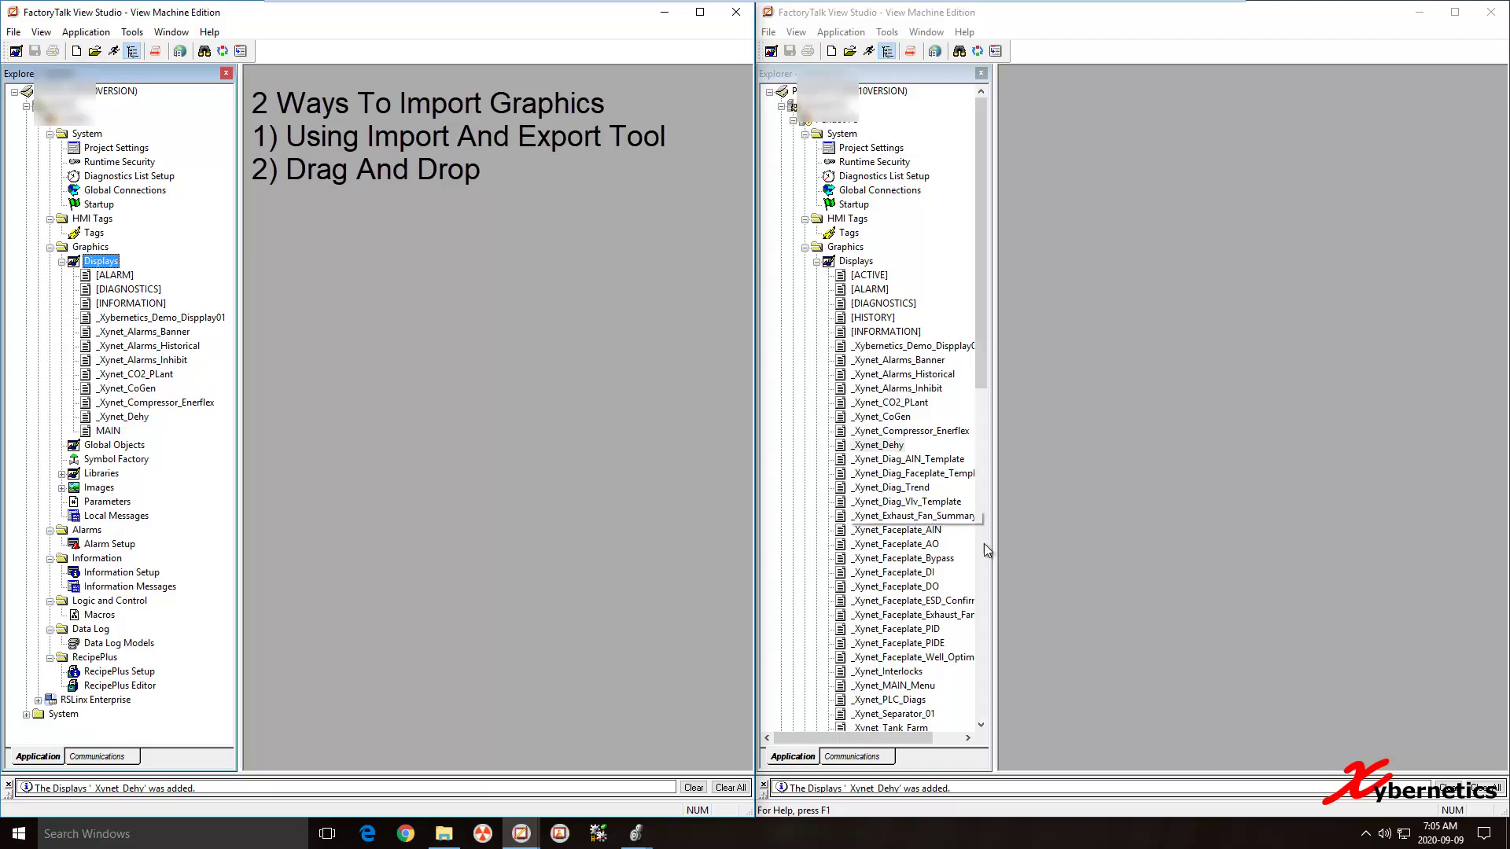
click(921, 633)
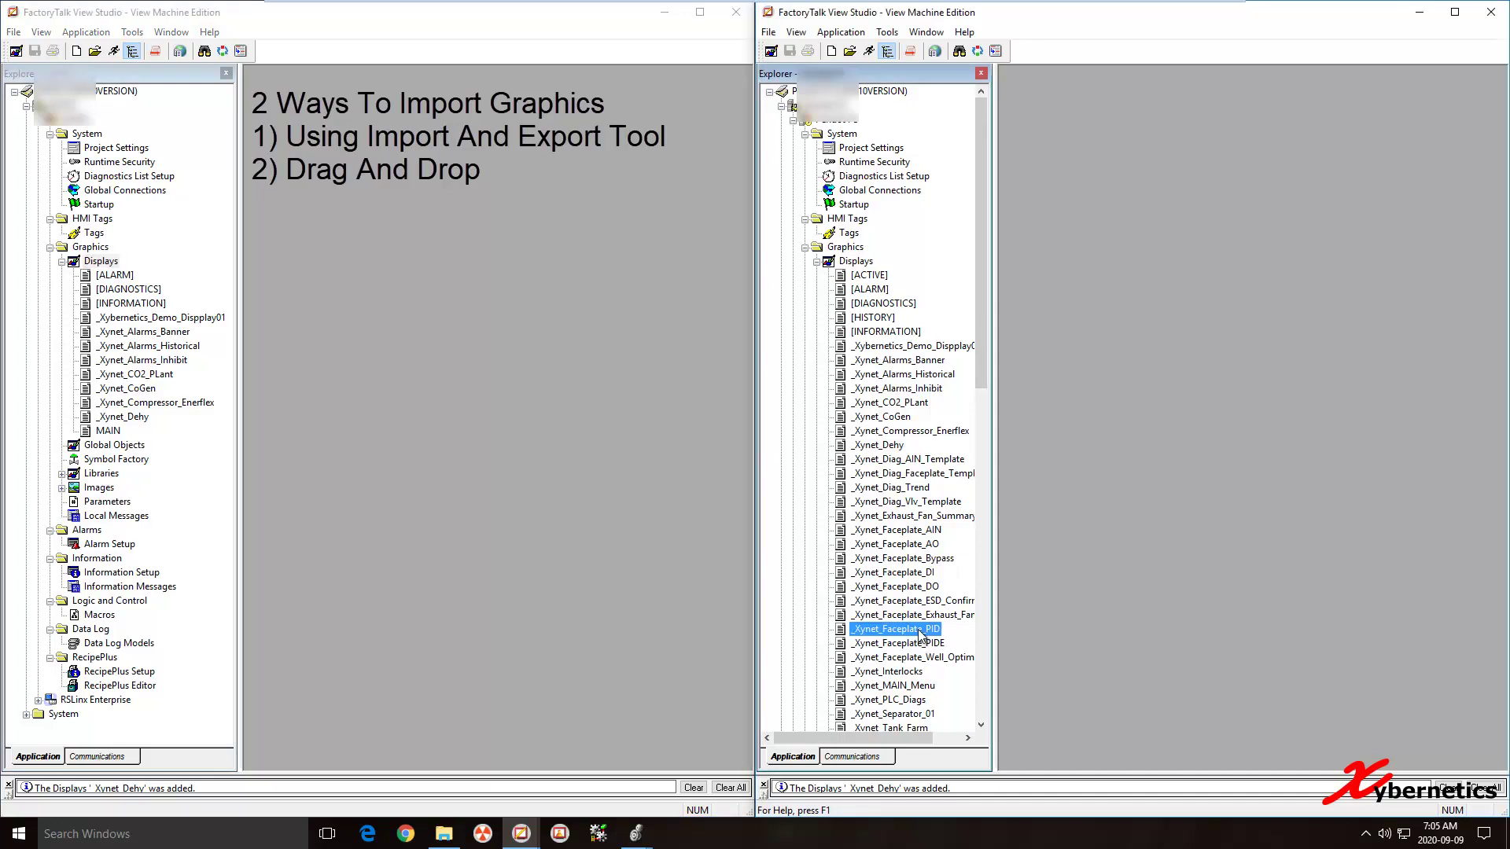
drag(922, 636, 157, 367)
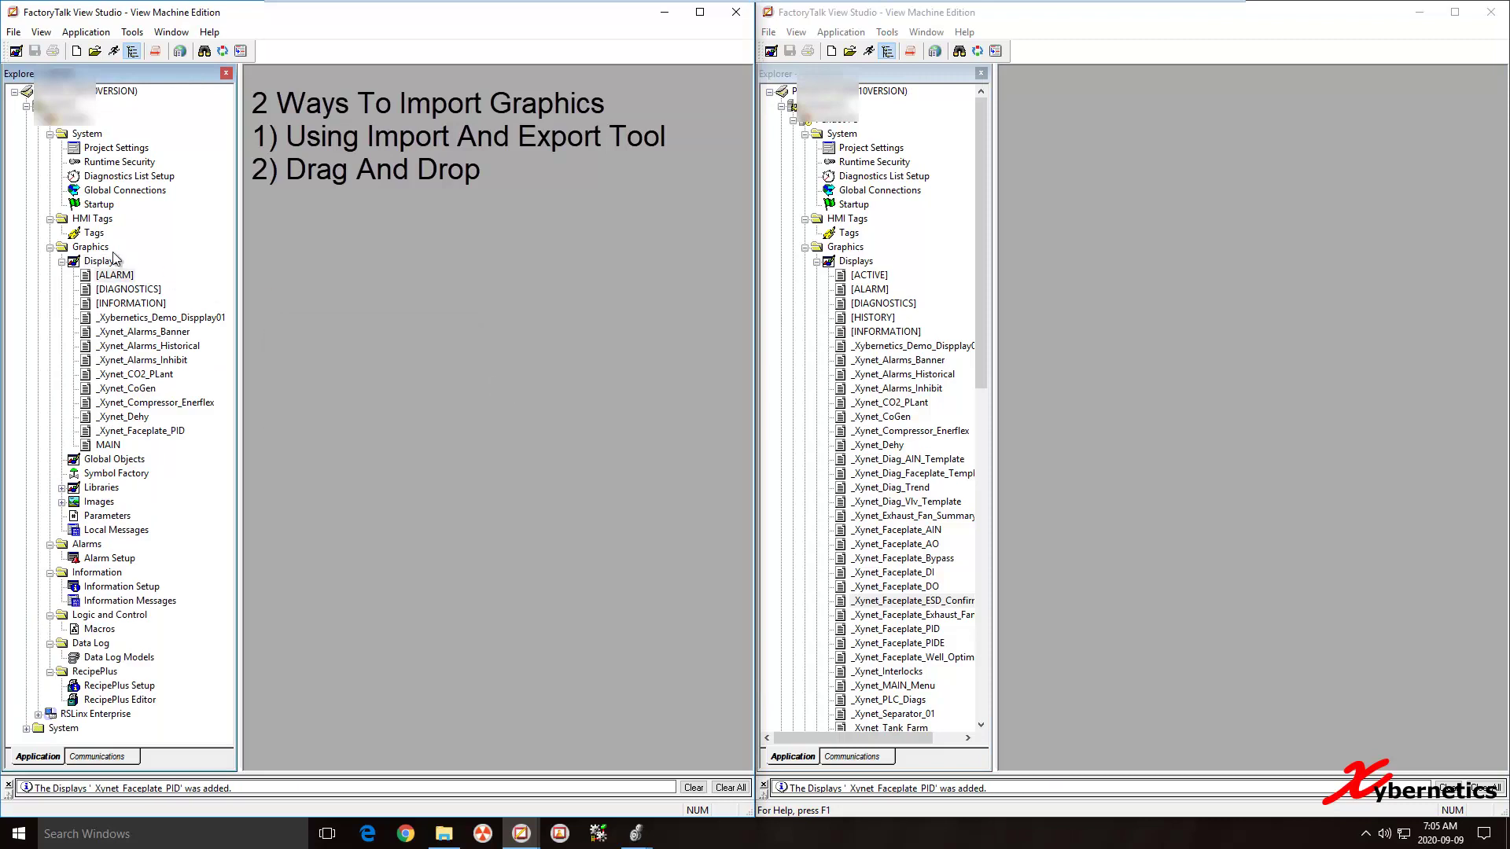
drag(896, 700, 106, 266)
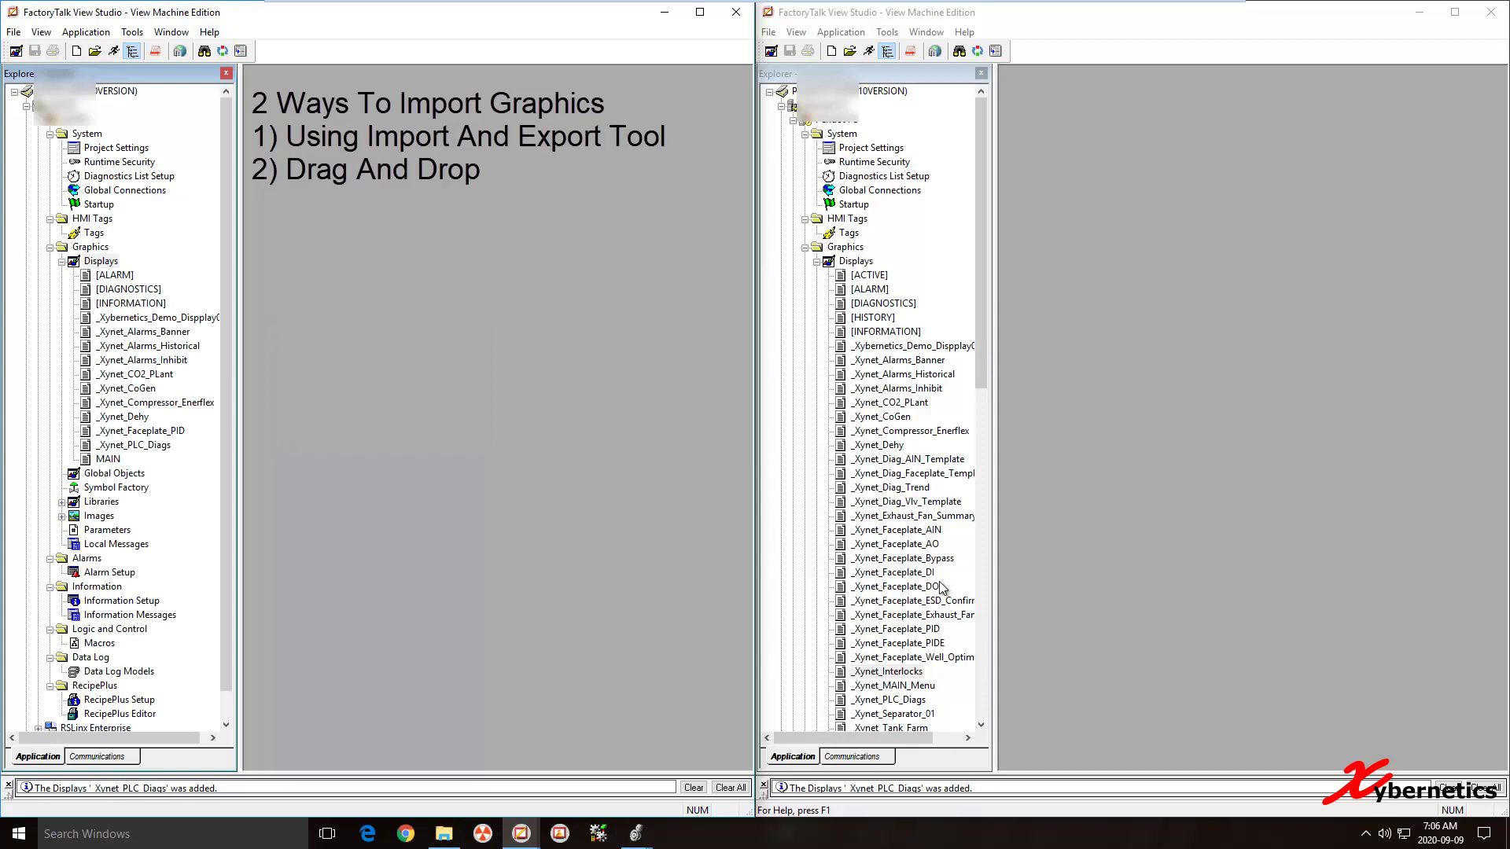
mouse_move(929, 561)
mouse_down()
mouse_move(92, 317)
mouse_move(120, 272)
mouse_move(95, 264)
mouse_move(916, 523)
mouse_move(922, 562)
mouse_up()
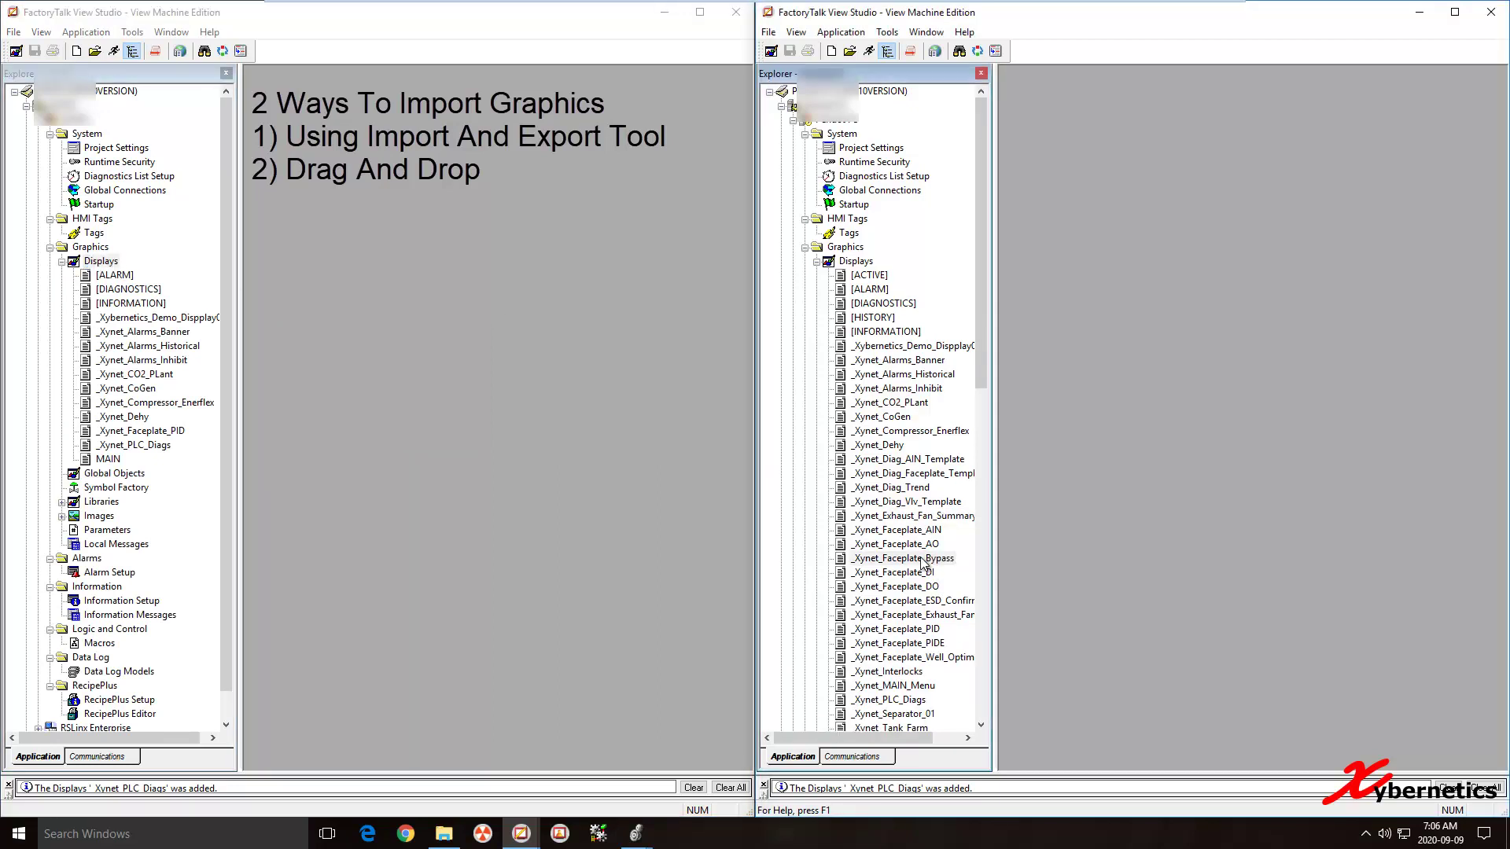